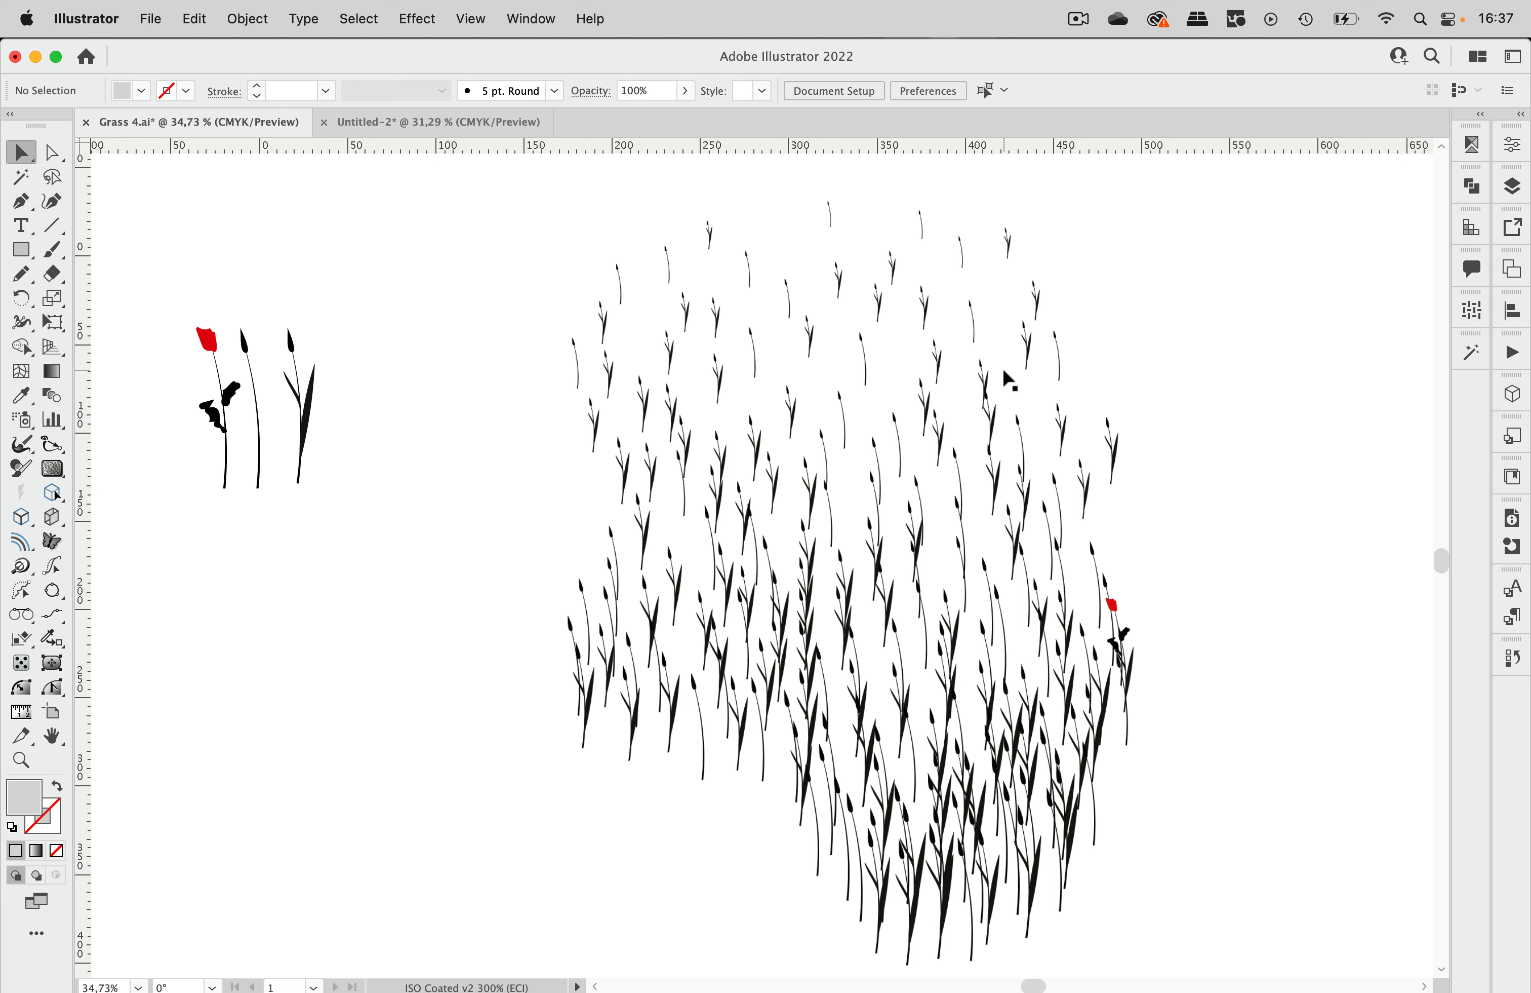
{"action": "scroll", "coordinate": [928, 596], "scroll_direction": "left", "scroll_amount": 10}
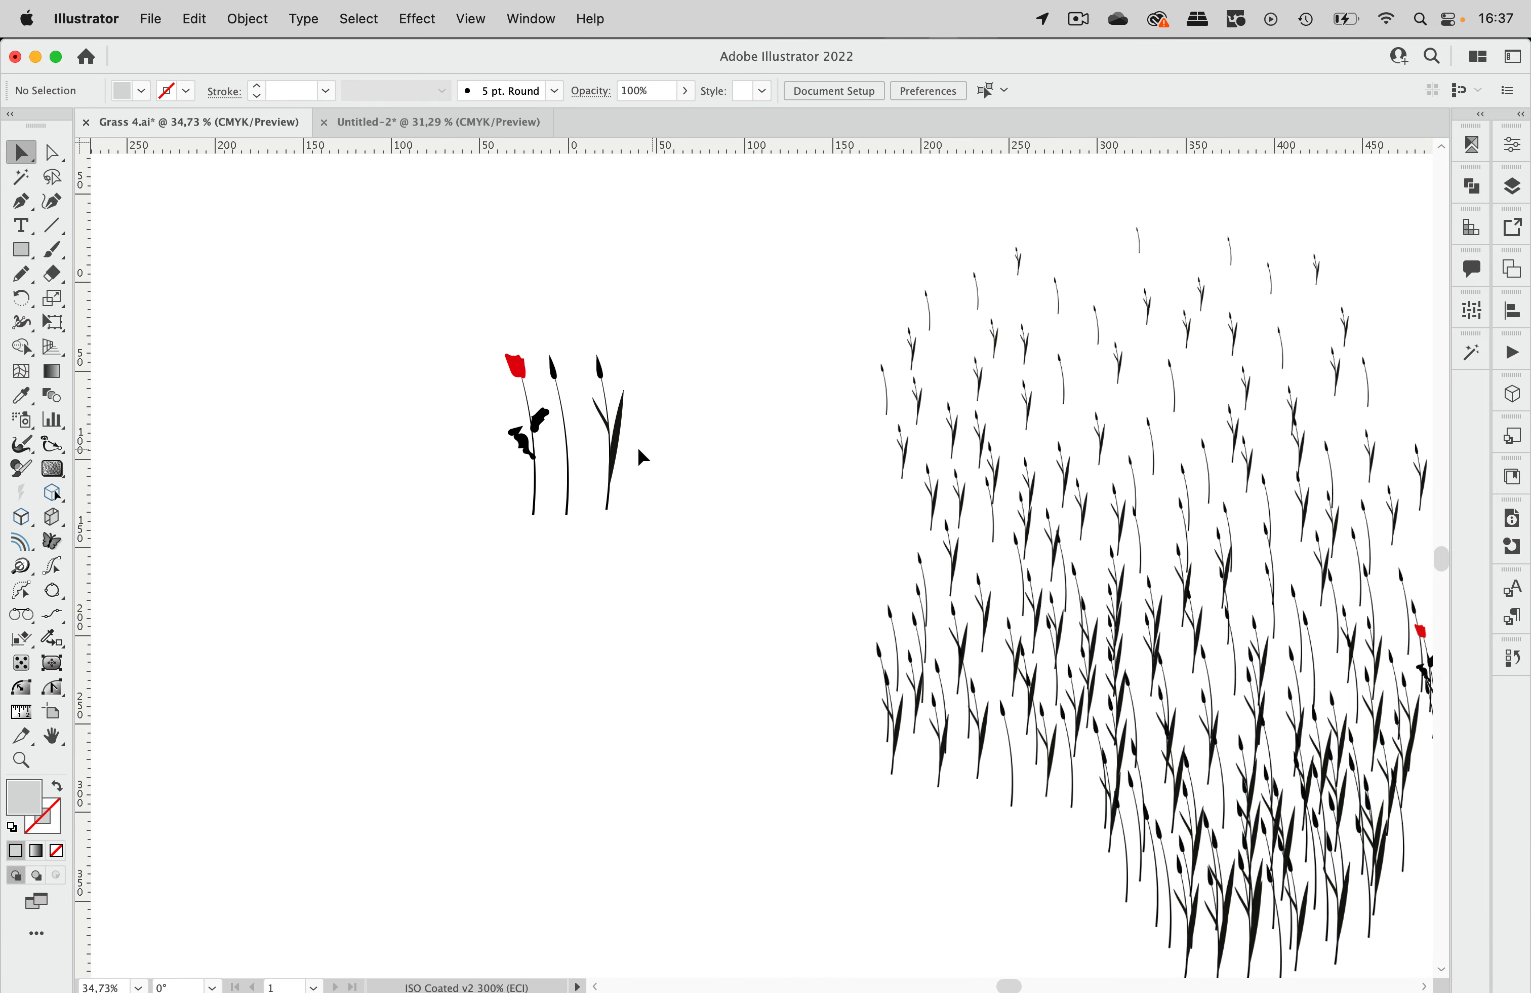
{"action": "left_click_drag", "start_coordinate": [615, 454], "coordinate": [712, 458]}
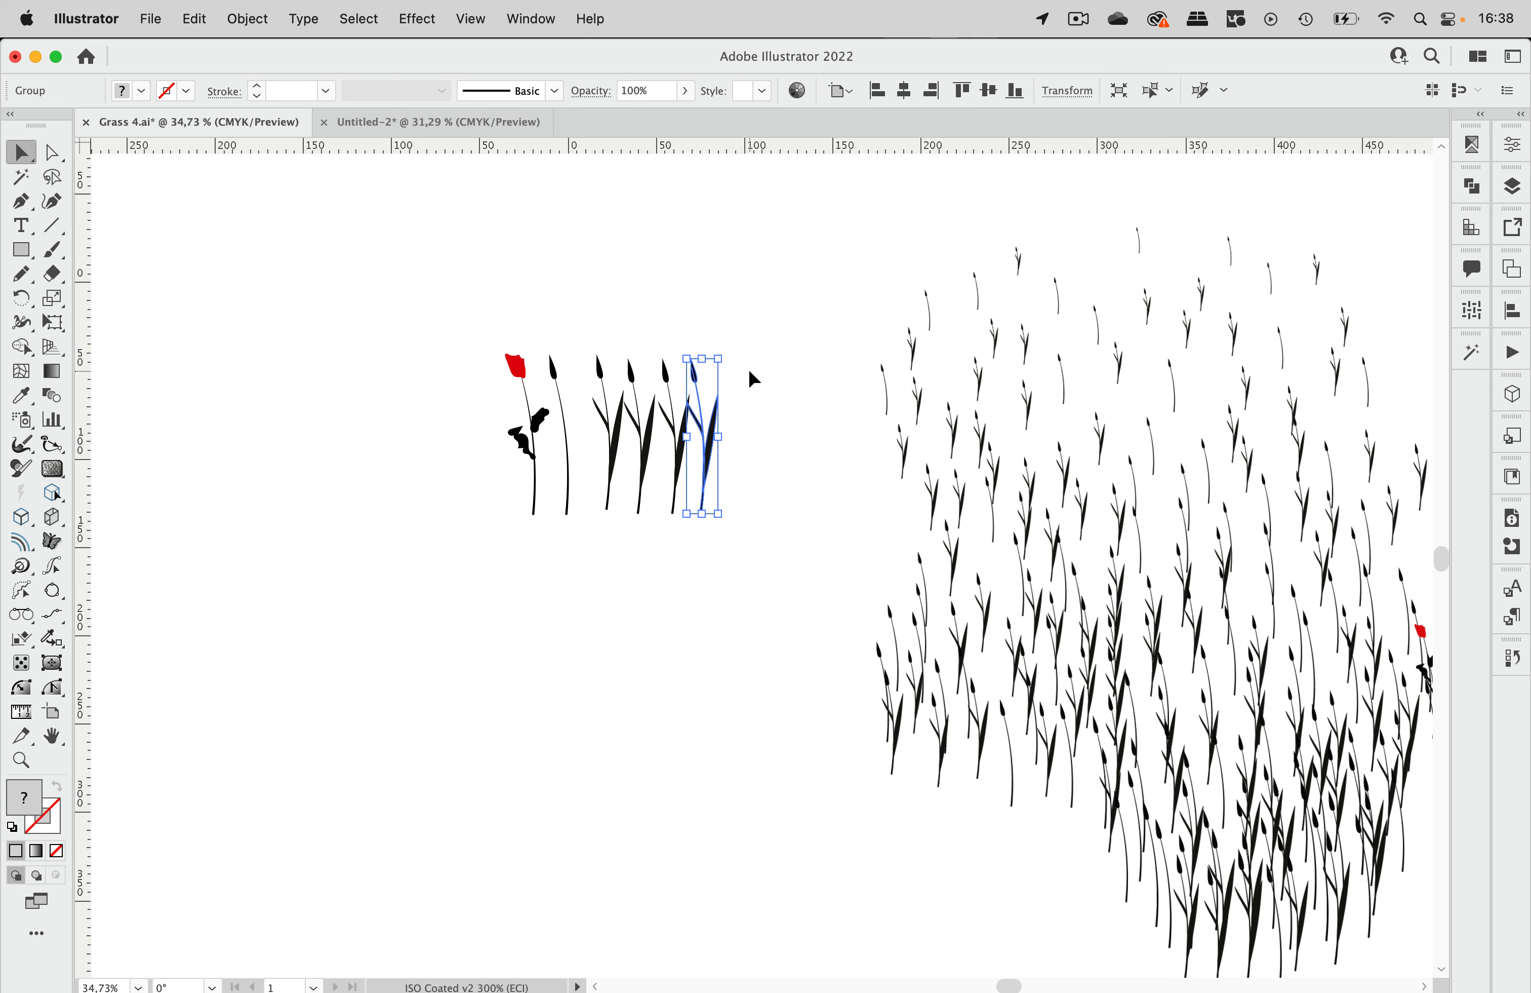
{"action": "left_click_drag", "start_coordinate": [747, 333], "coordinate": [642, 488]}
{"action": "key", "text": "Delete"}
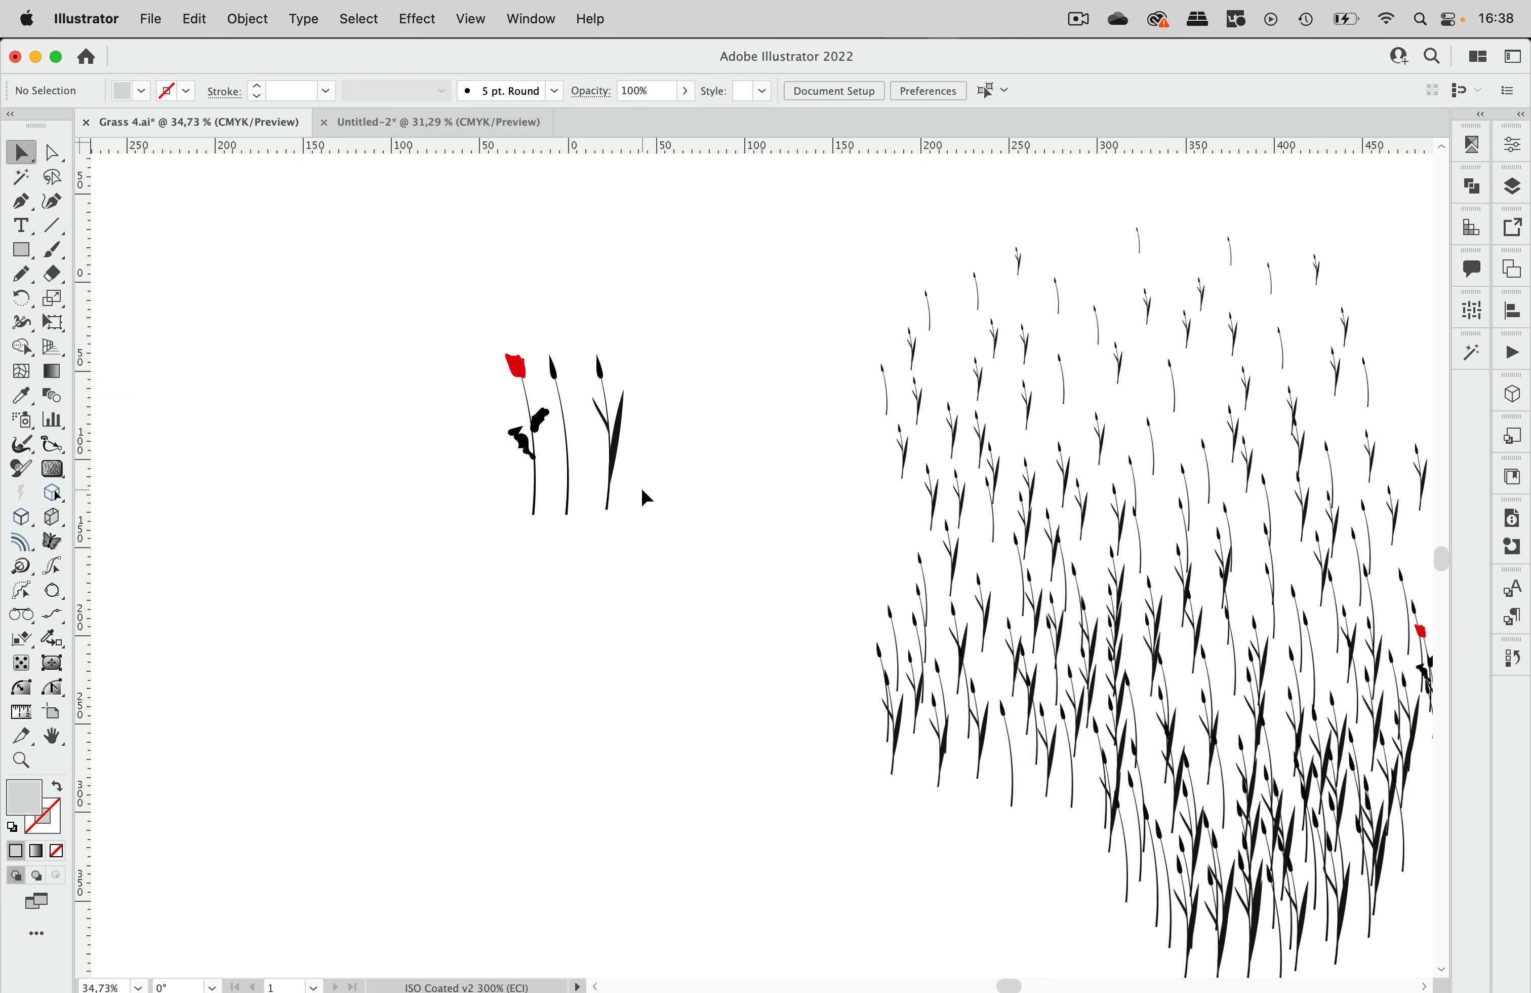
Move the linked grass screenshot off the gray shape to the empty area below the three plant stems.
{"action": "scroll", "coordinate": [1019, 430], "scroll_direction": "right", "scroll_amount": 3}
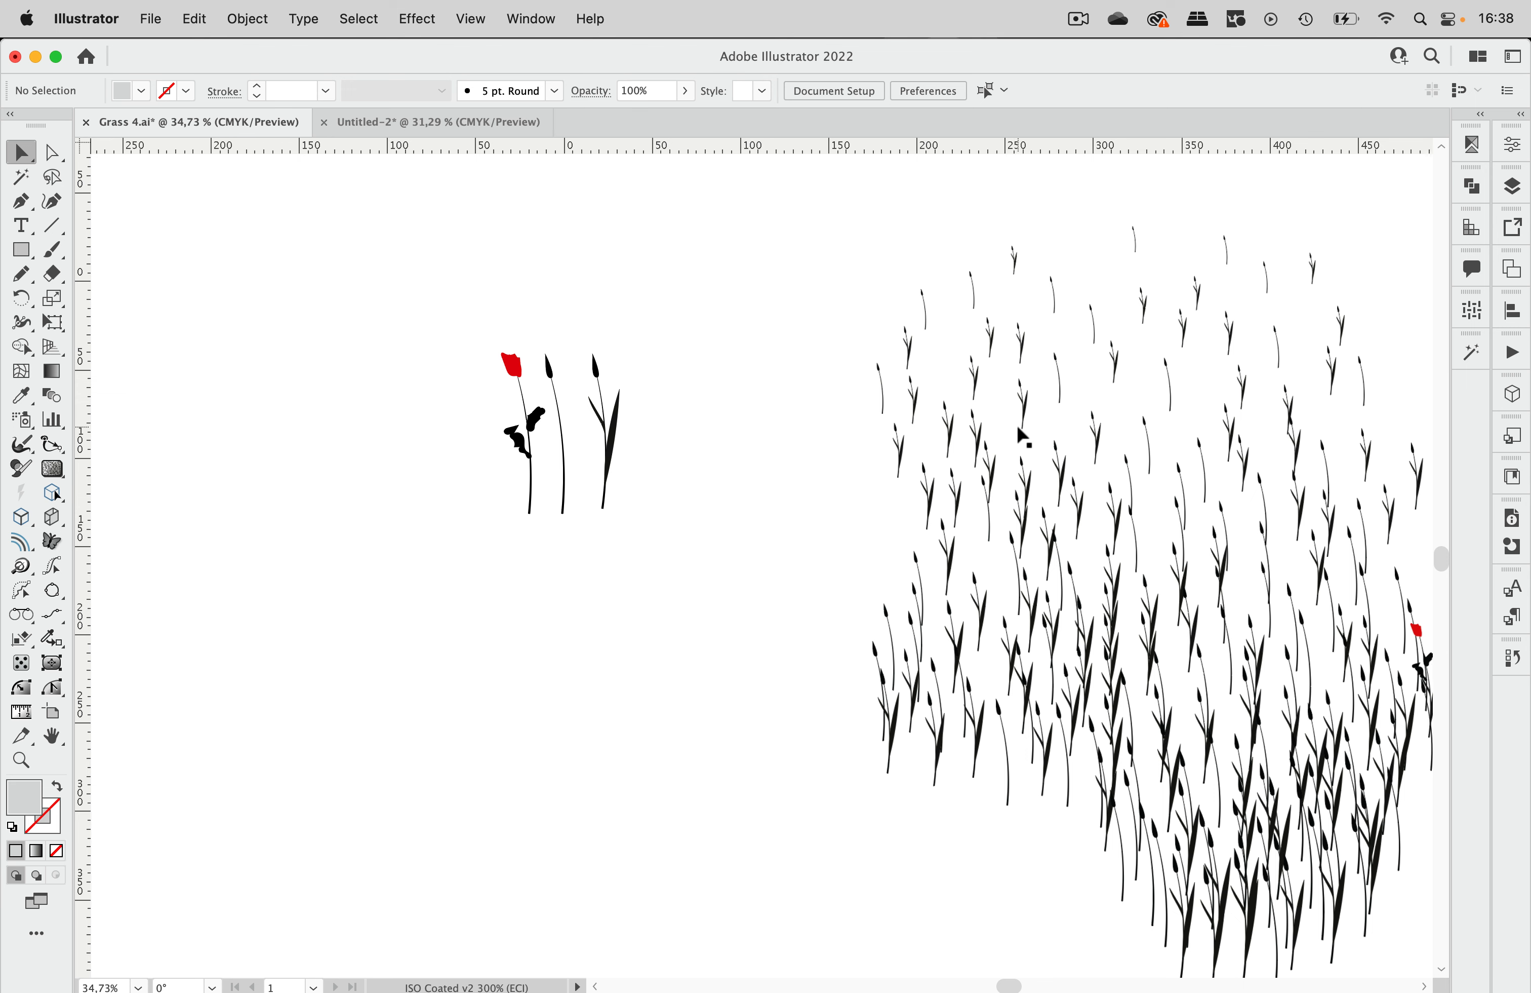
{"action": "left_click_drag", "start_coordinate": [1143, 316], "coordinate": [483, 867]}
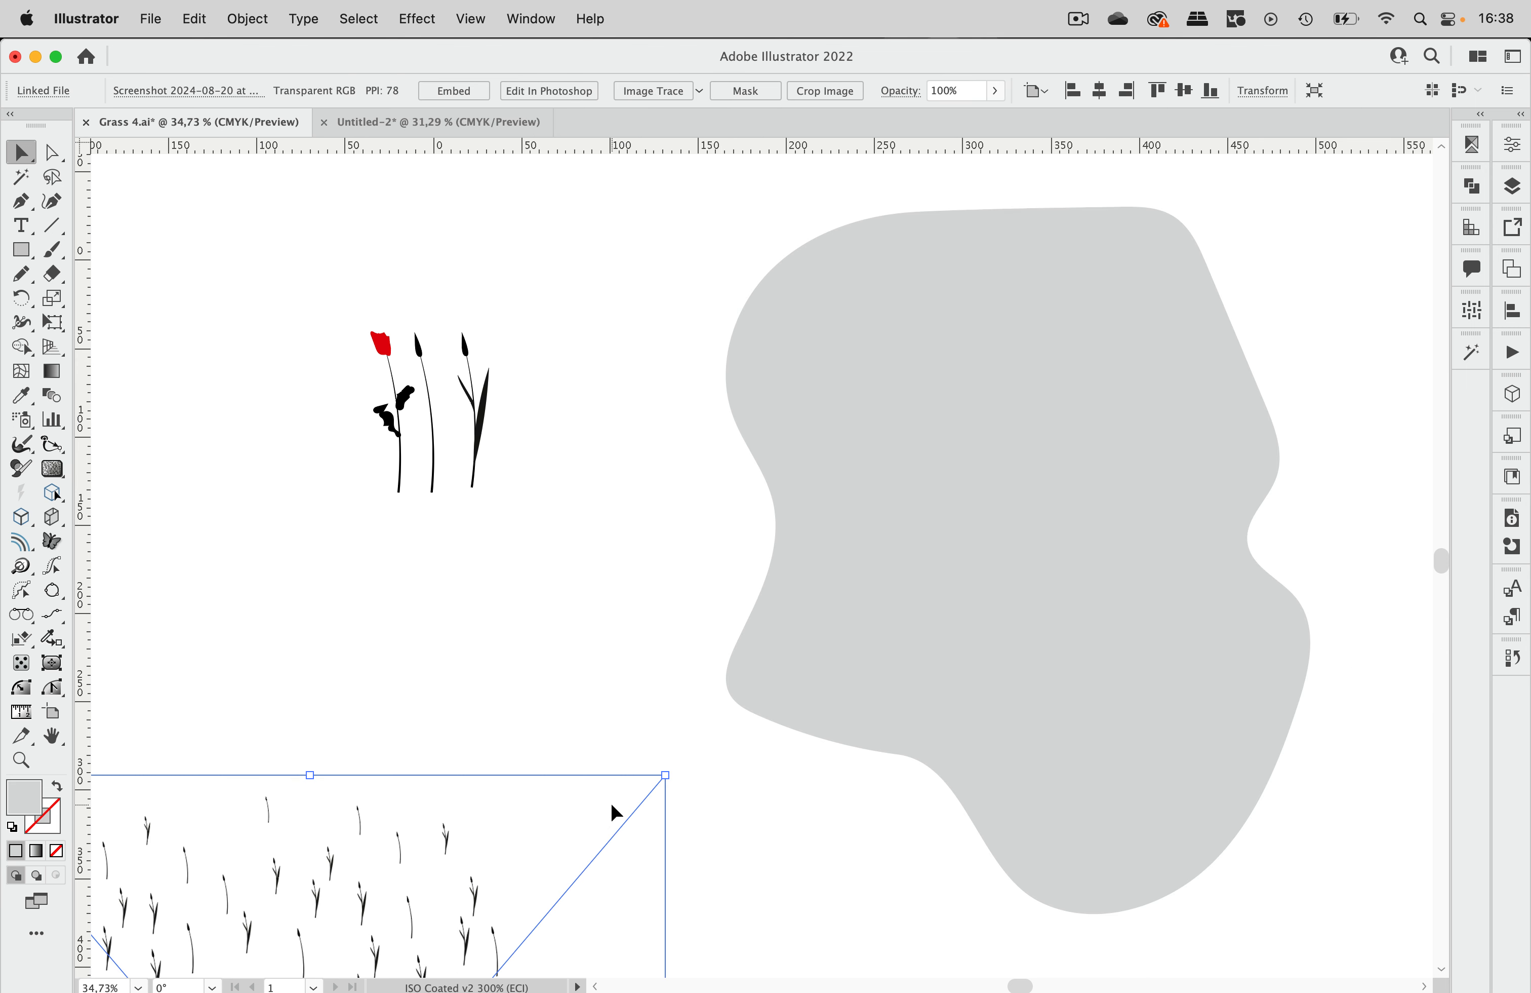
{"action": "left_click_drag", "start_coordinate": [615, 811], "coordinate": [373, 917]}
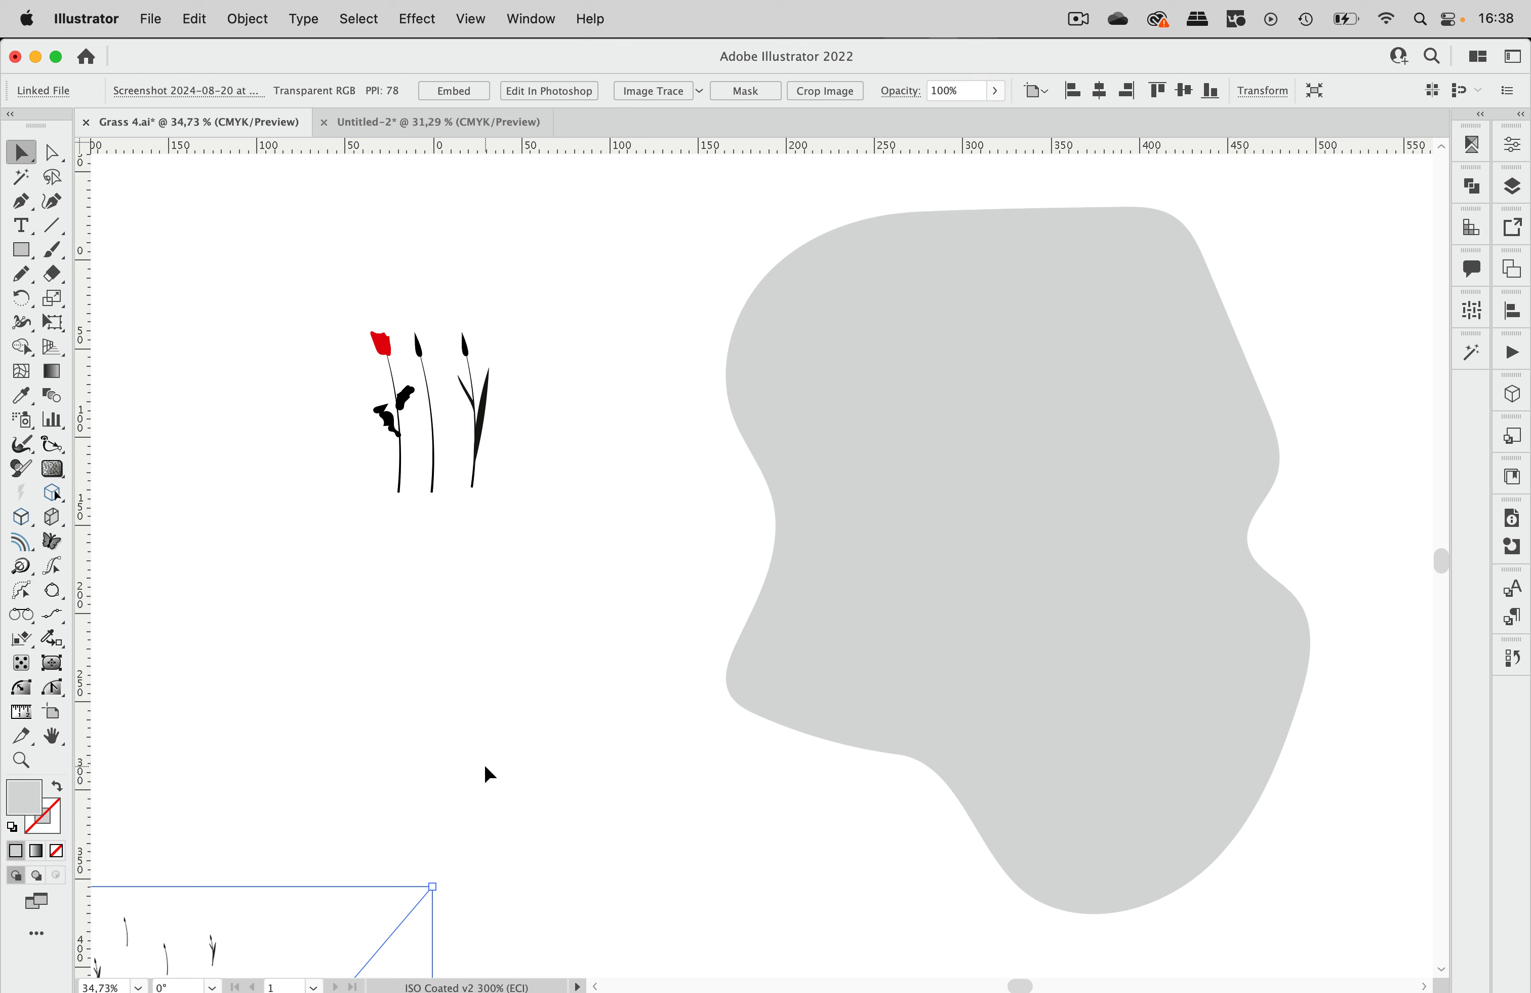
{"action": "scroll", "coordinate": [485, 767], "scroll_direction": "left", "scroll_amount": 2}
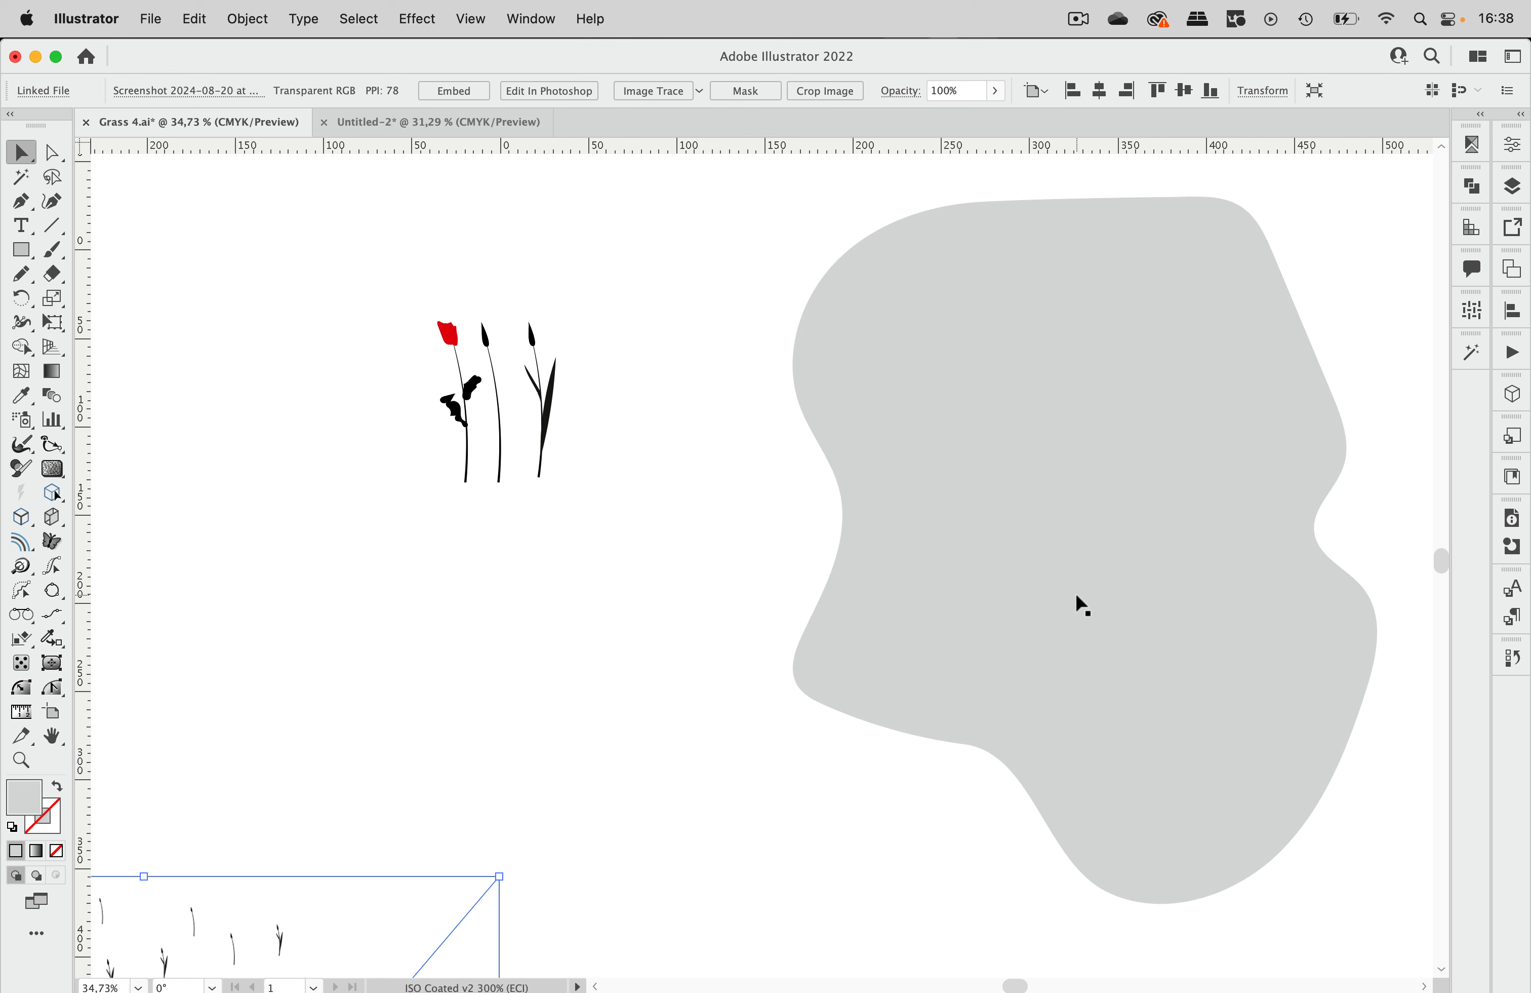
{"action": "left_click", "coordinate": [664, 298]}
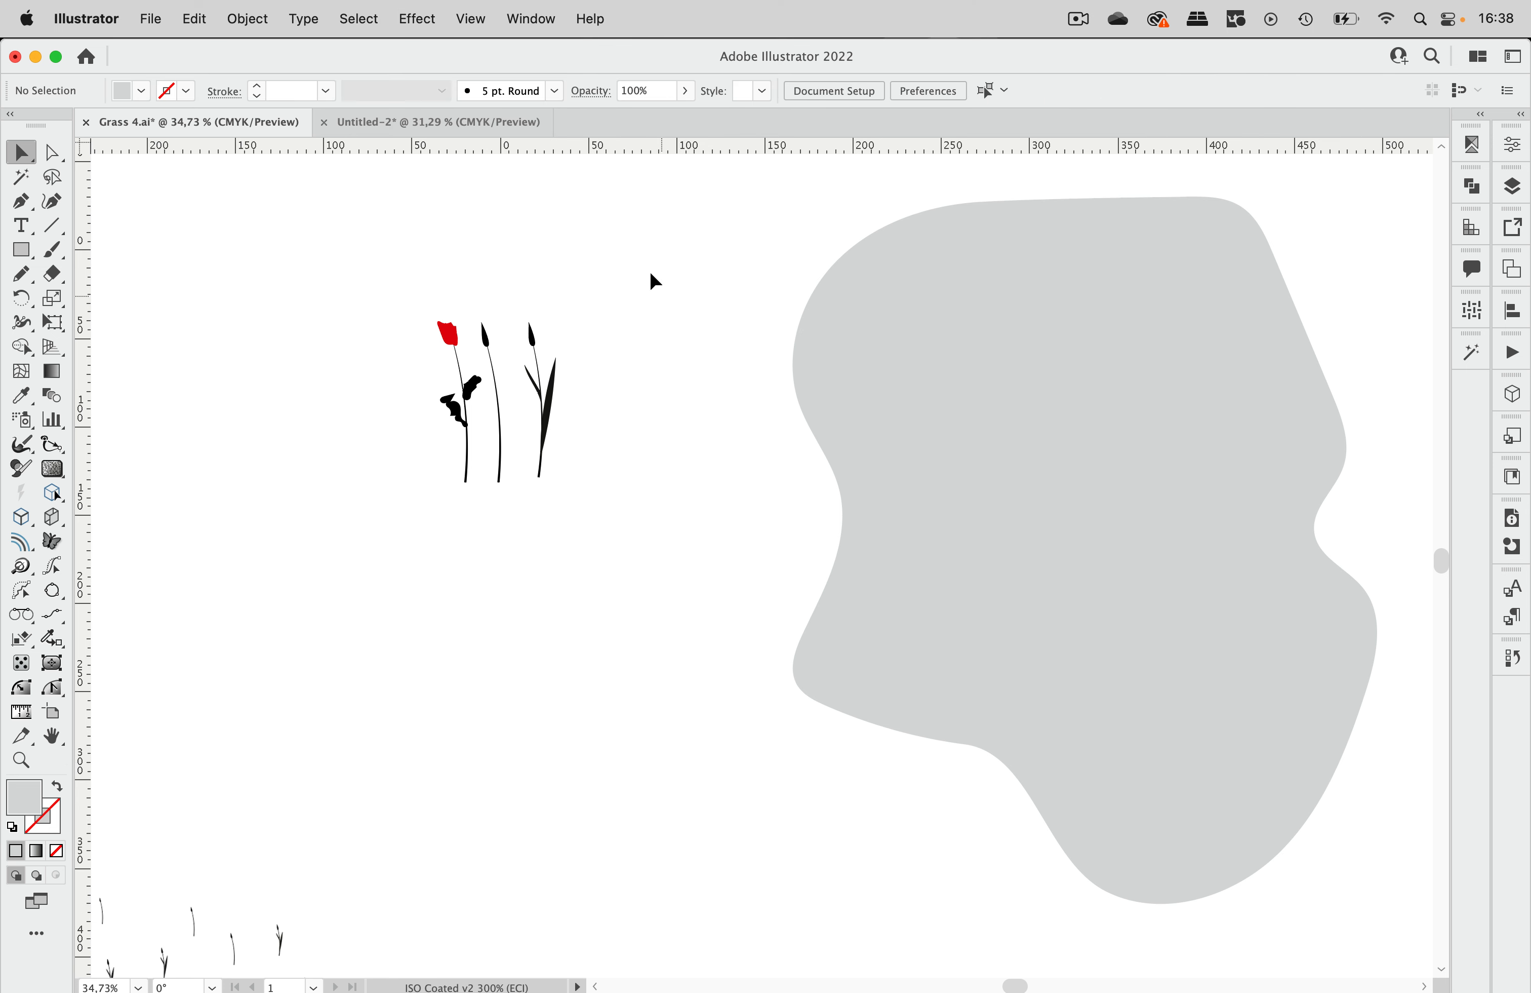
Show the document's symbol collection and place it between the plant stems and the gray shape.
{"action": "left_click", "coordinate": [530, 19]}
{"action": "mouse_move", "coordinate": [658, 977]}
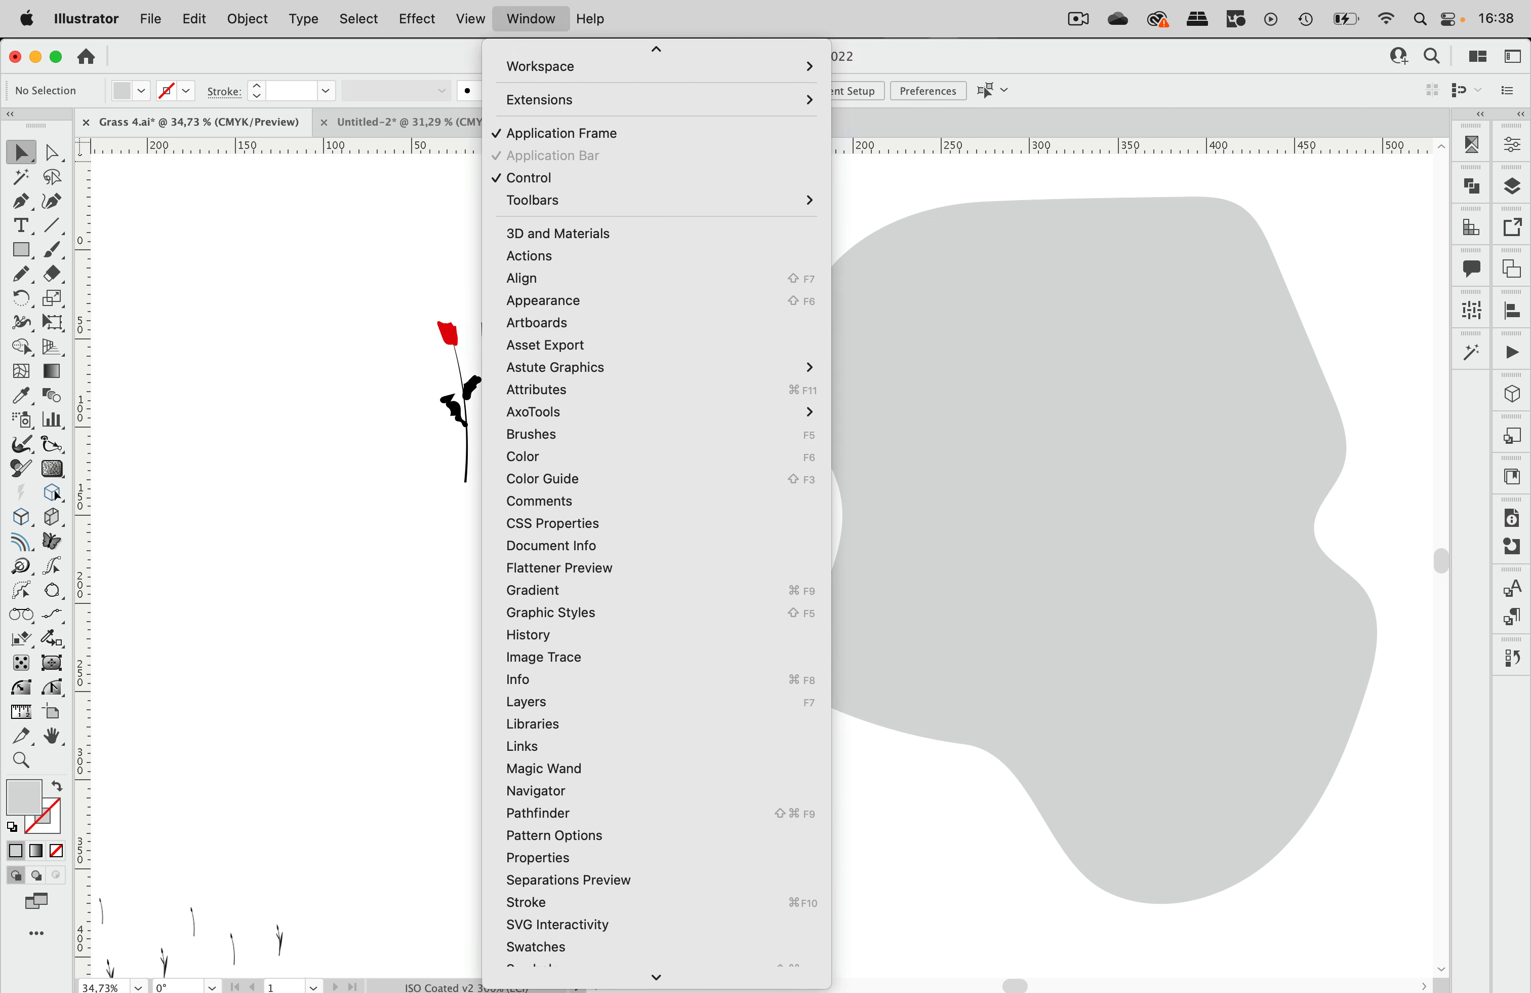
{"action": "left_click", "coordinate": [618, 709]}
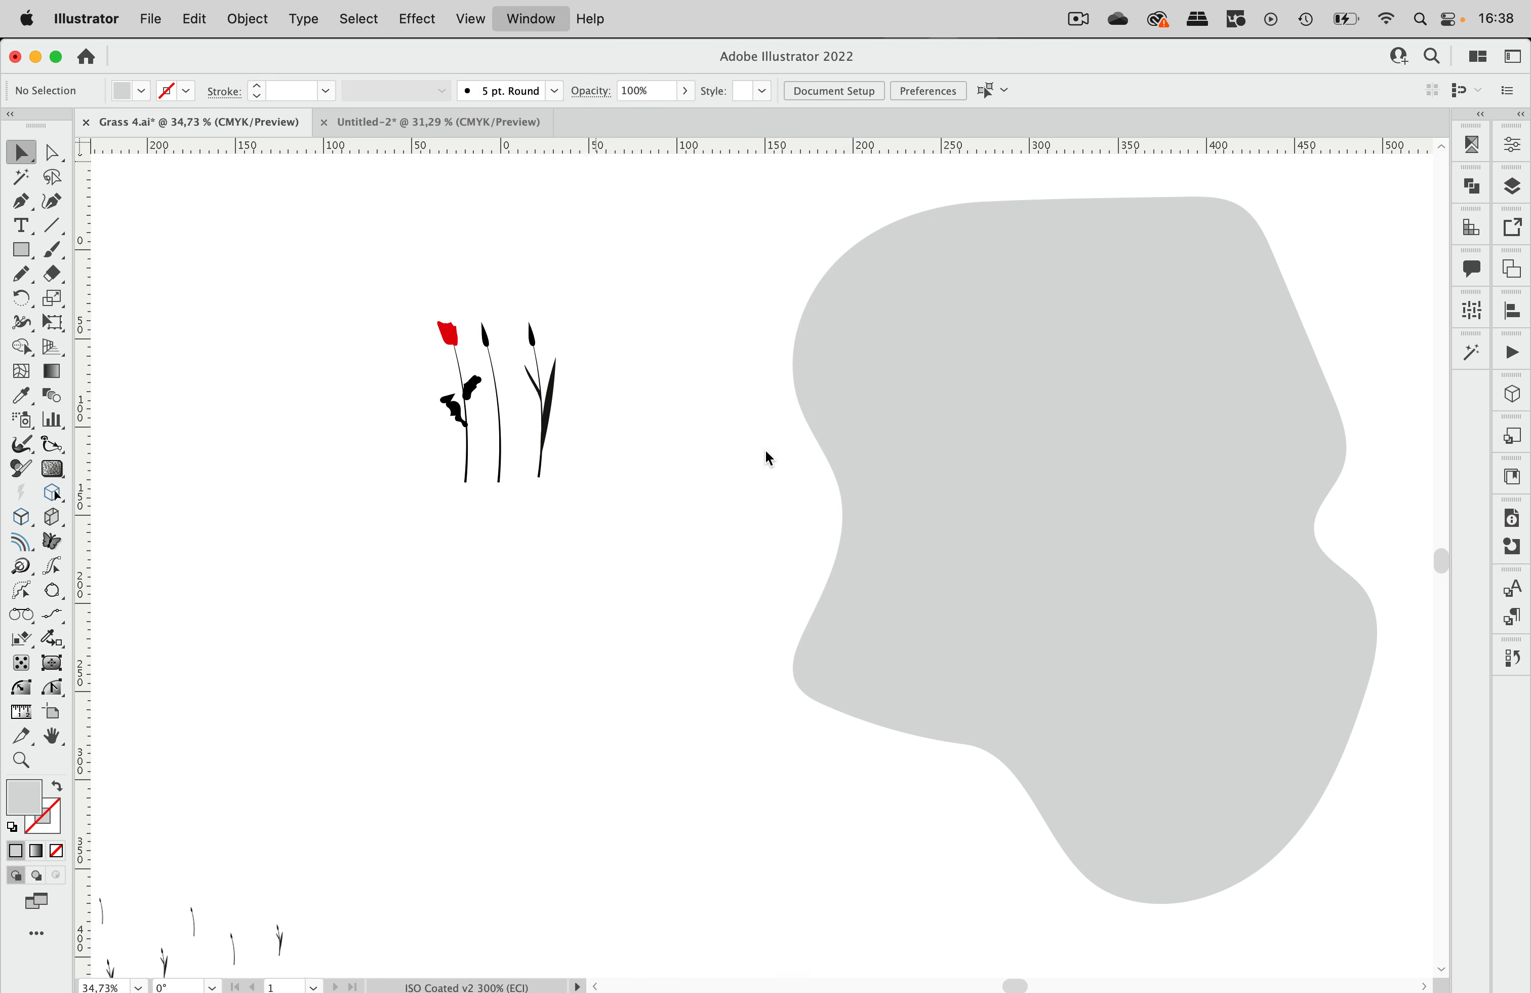
{"action": "left_click_drag", "start_coordinate": [1096, 161], "coordinate": [782, 257]}
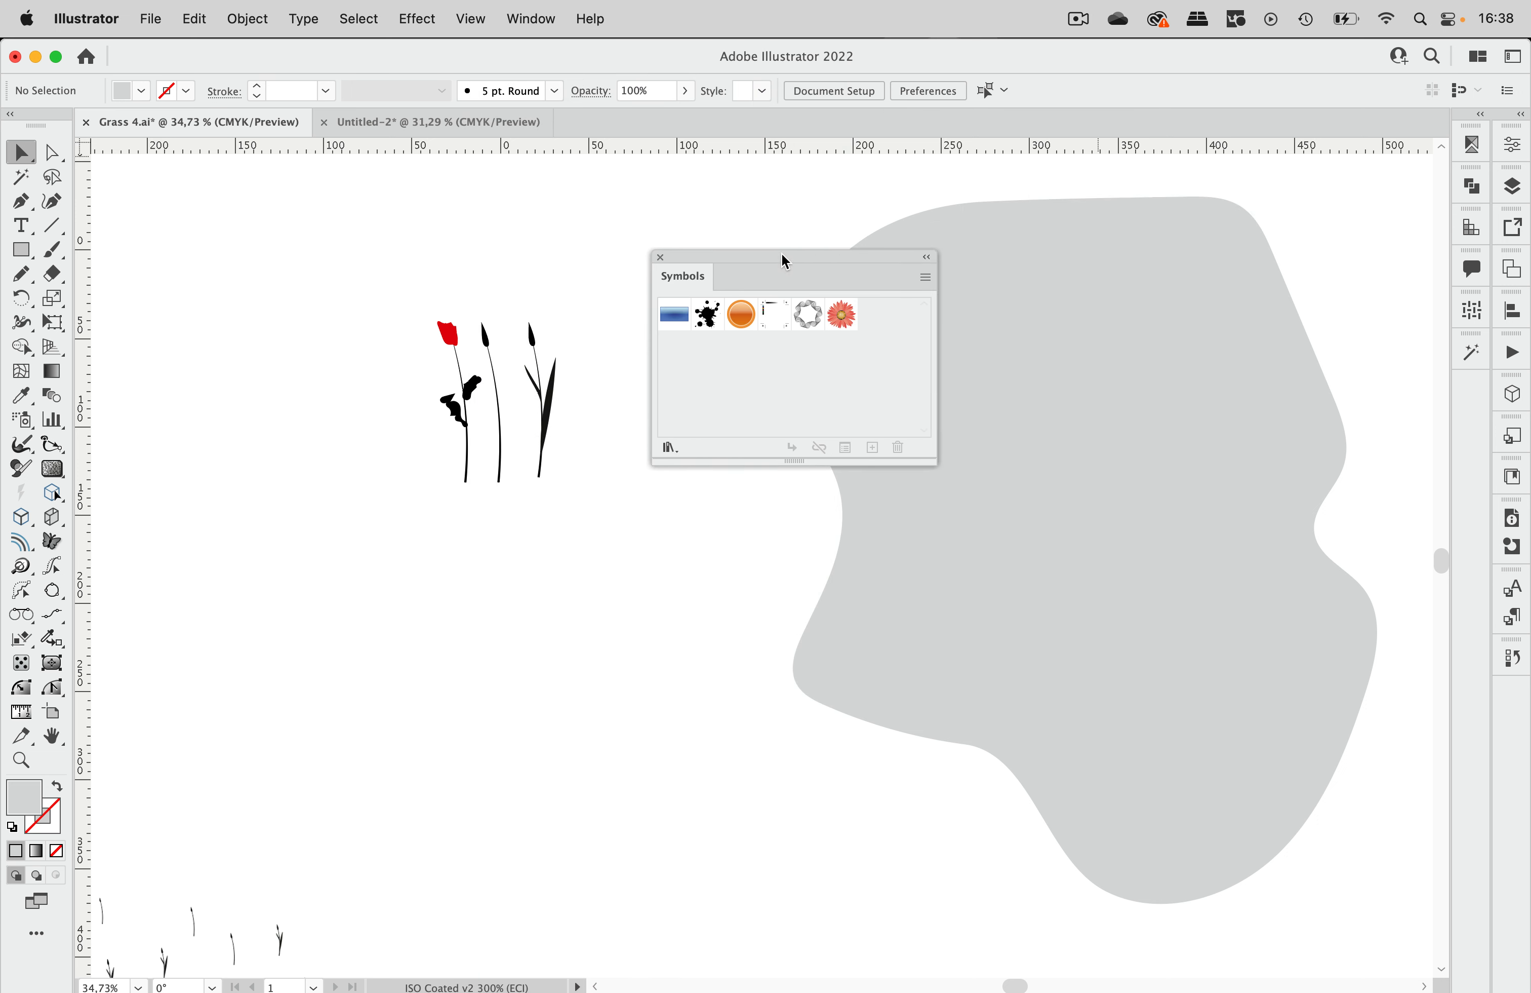
Convert the plain leafless stem into a static symbol named "grass".
{"action": "left_click", "coordinate": [499, 445]}
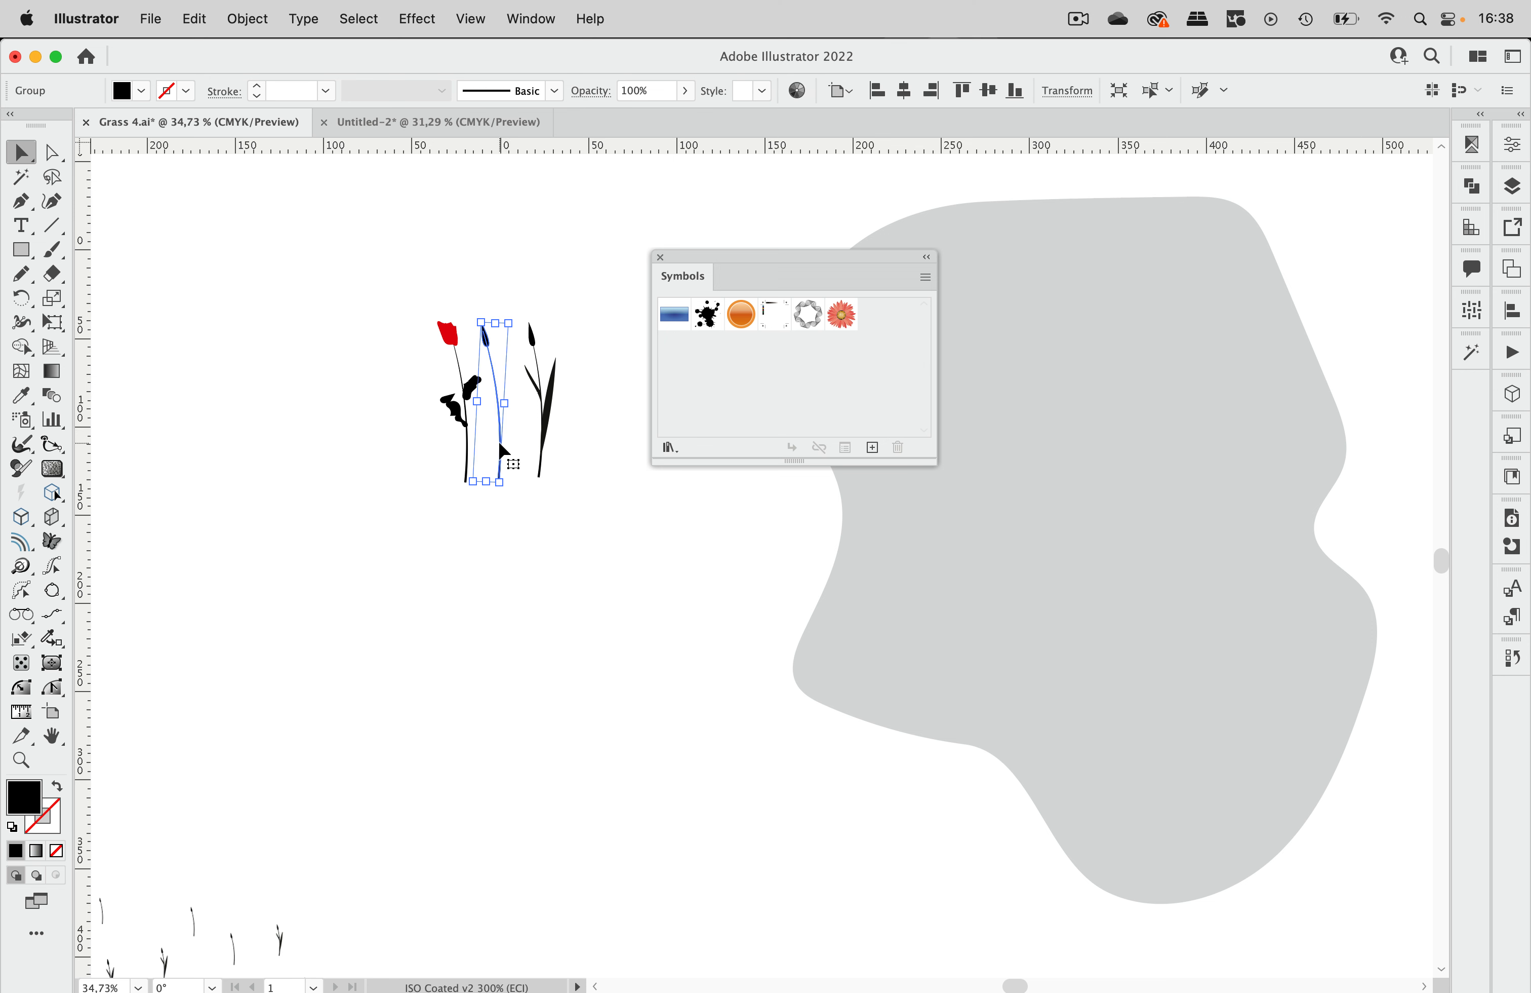
{"action": "key", "text": "F8"}
{"action": "type", "text": "grass"}
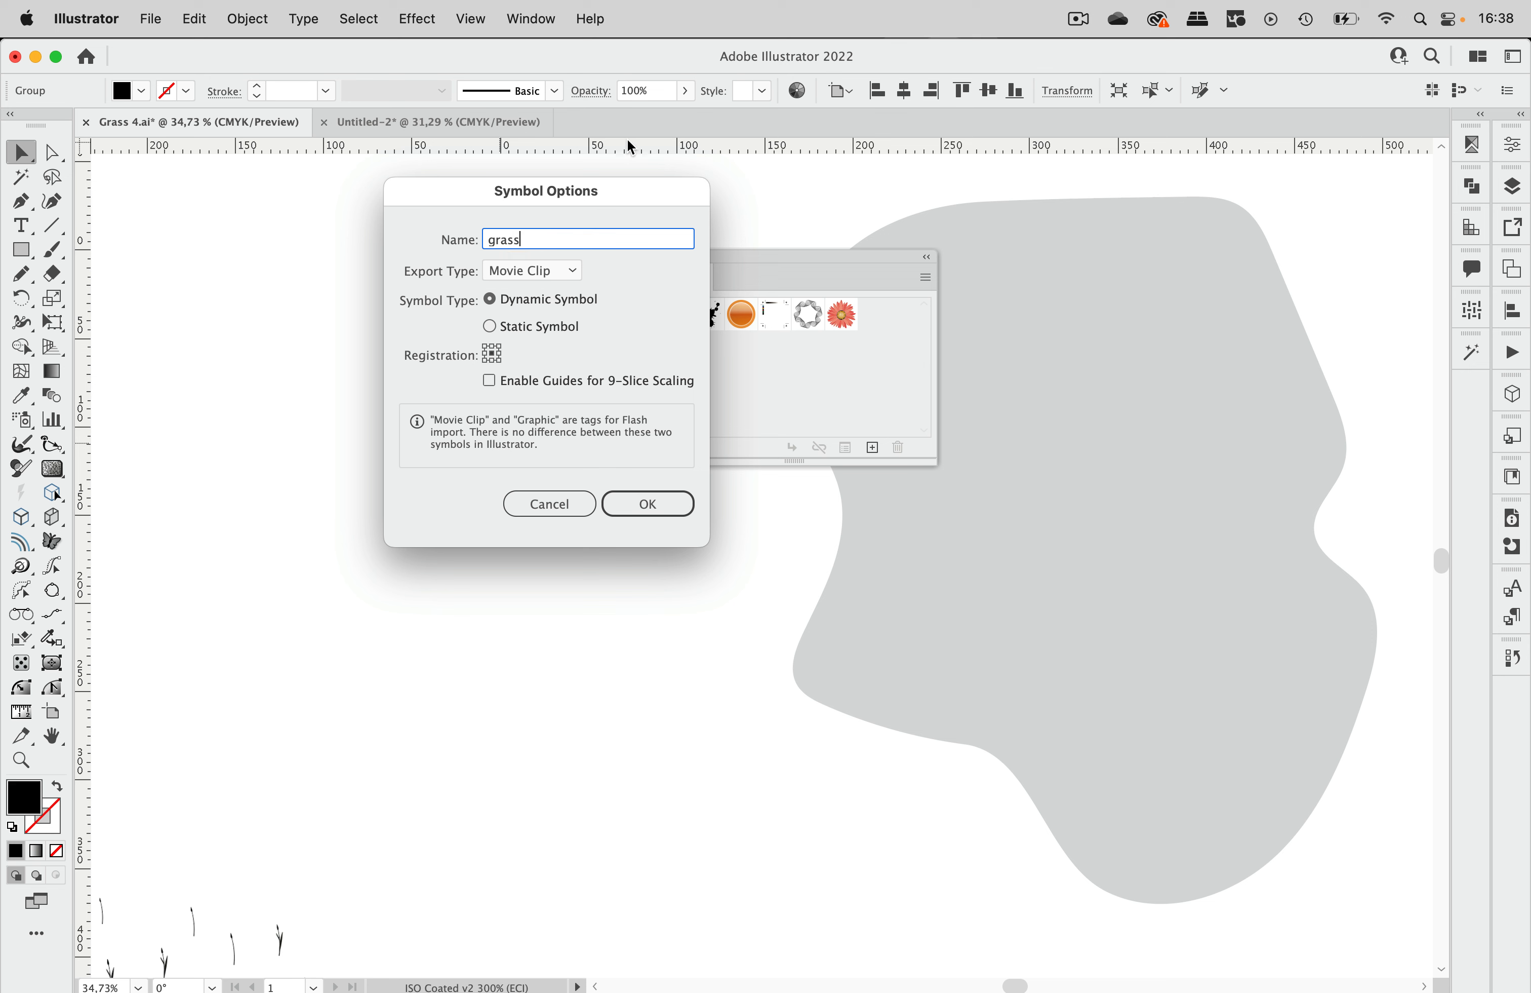
{"action": "left_click", "coordinate": [509, 326]}
{"action": "left_click", "coordinate": [659, 506]}
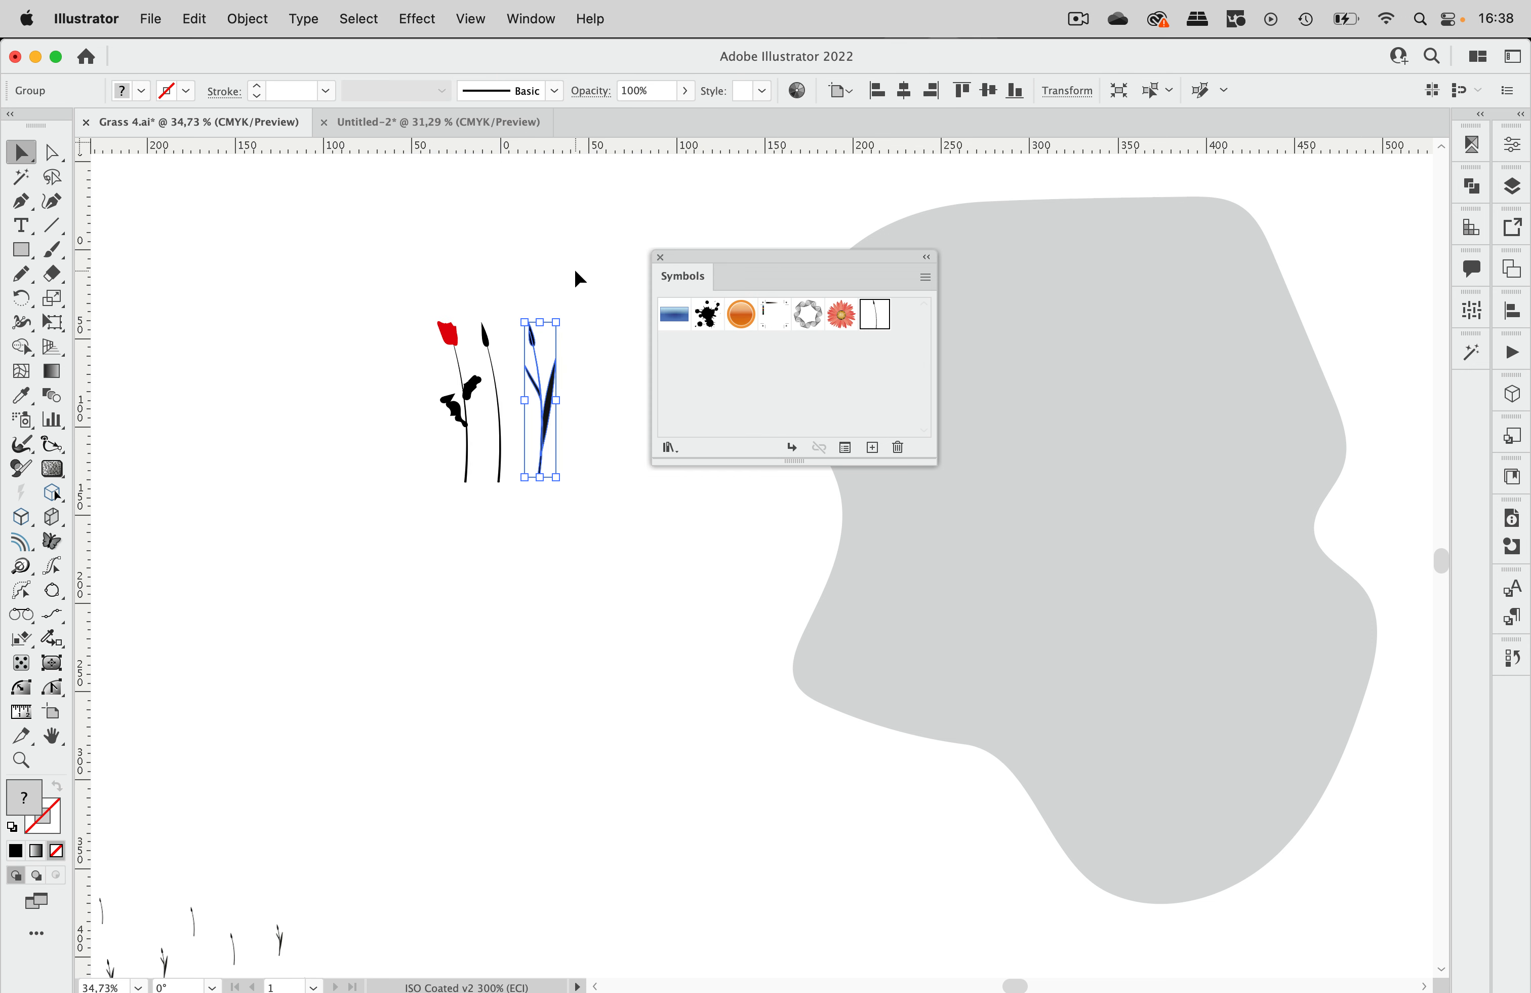
Convert the stem with narrow leaves into a static symbol named "grass_var_1".
{"action": "key", "text": "F8"}
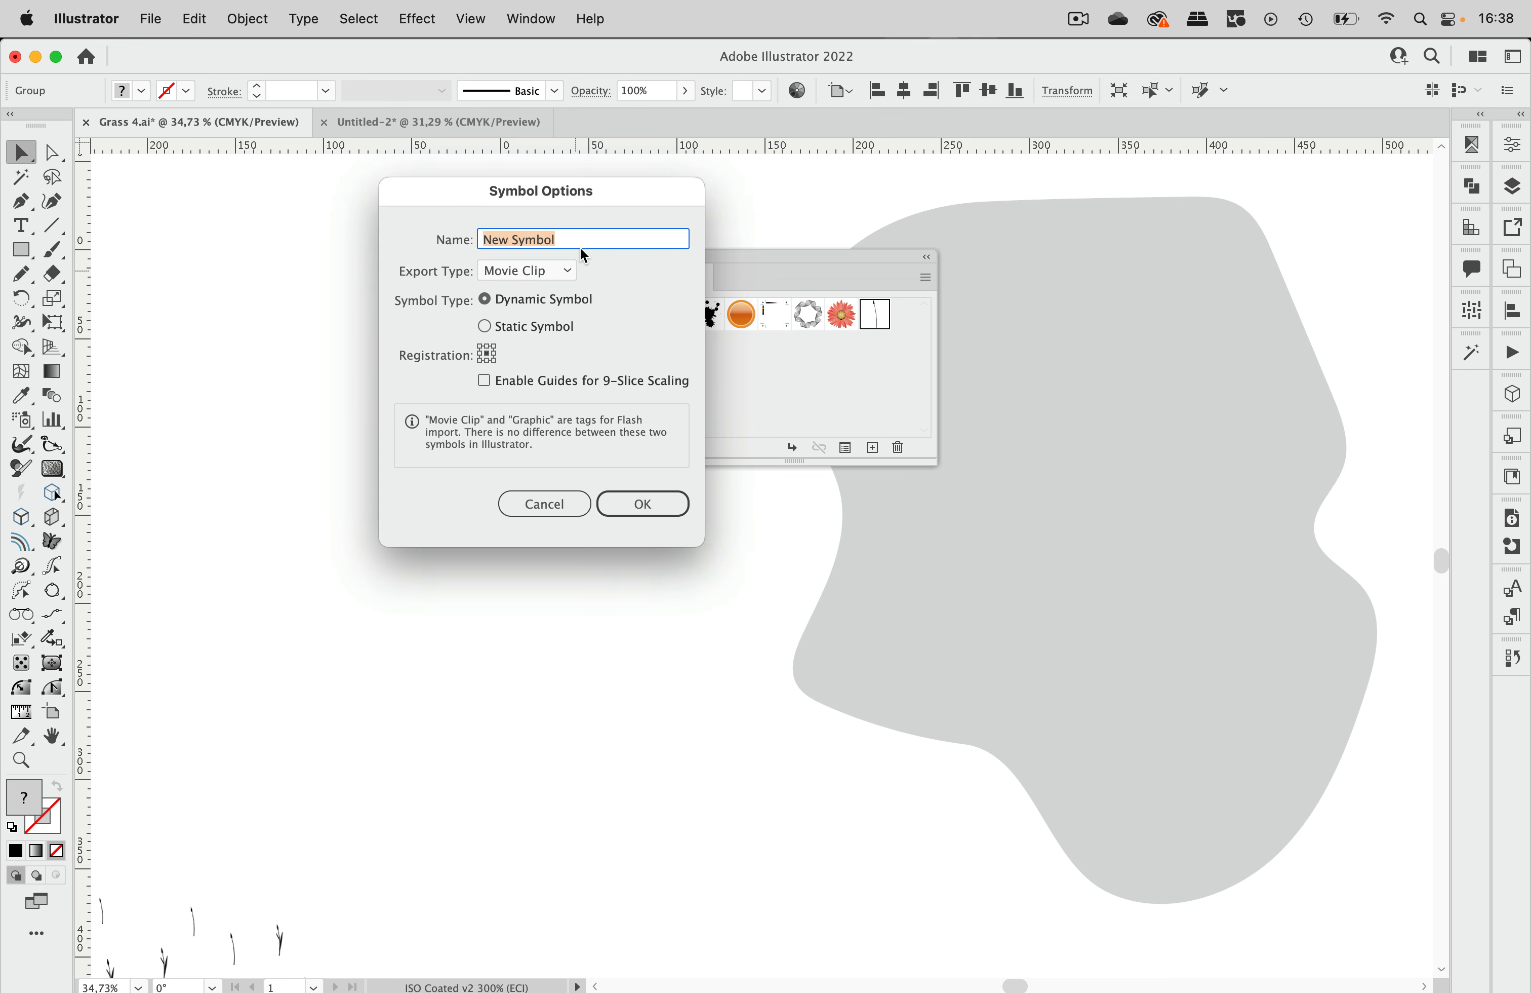
{"action": "type", "text": "grass_var_1"}
{"action": "left_click", "coordinate": [484, 325]}
{"action": "left_click", "coordinate": [641, 503]}
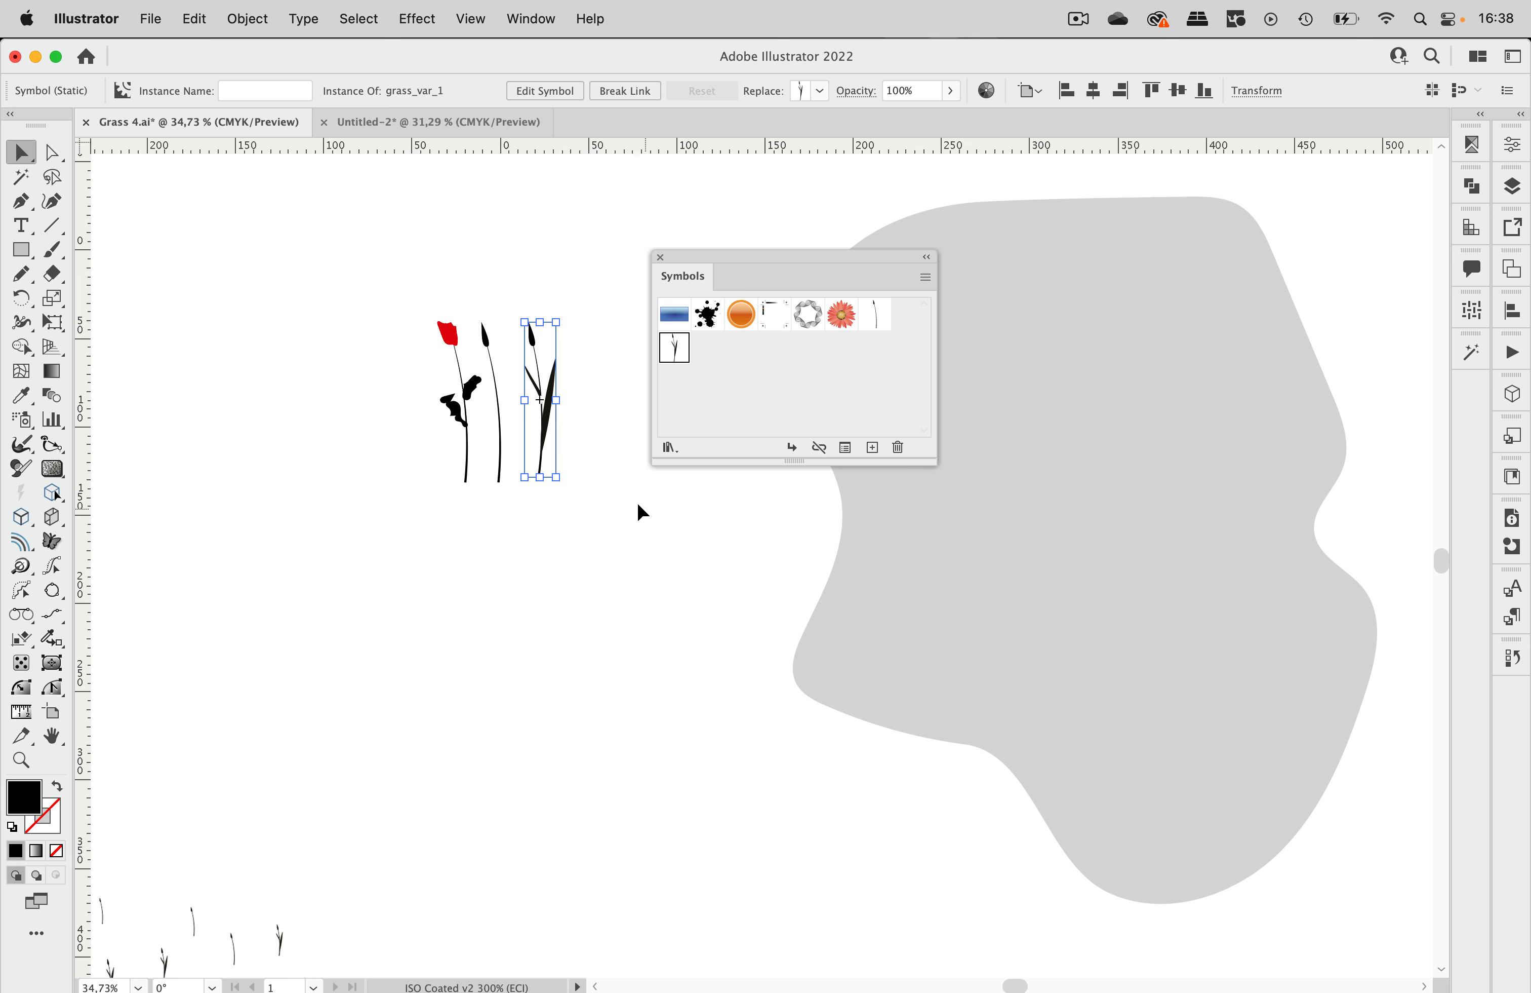
Convert the red poppy into a static symbol named "grass_var_poppy=u" and deselect it.
{"action": "left_click", "coordinate": [471, 388]}
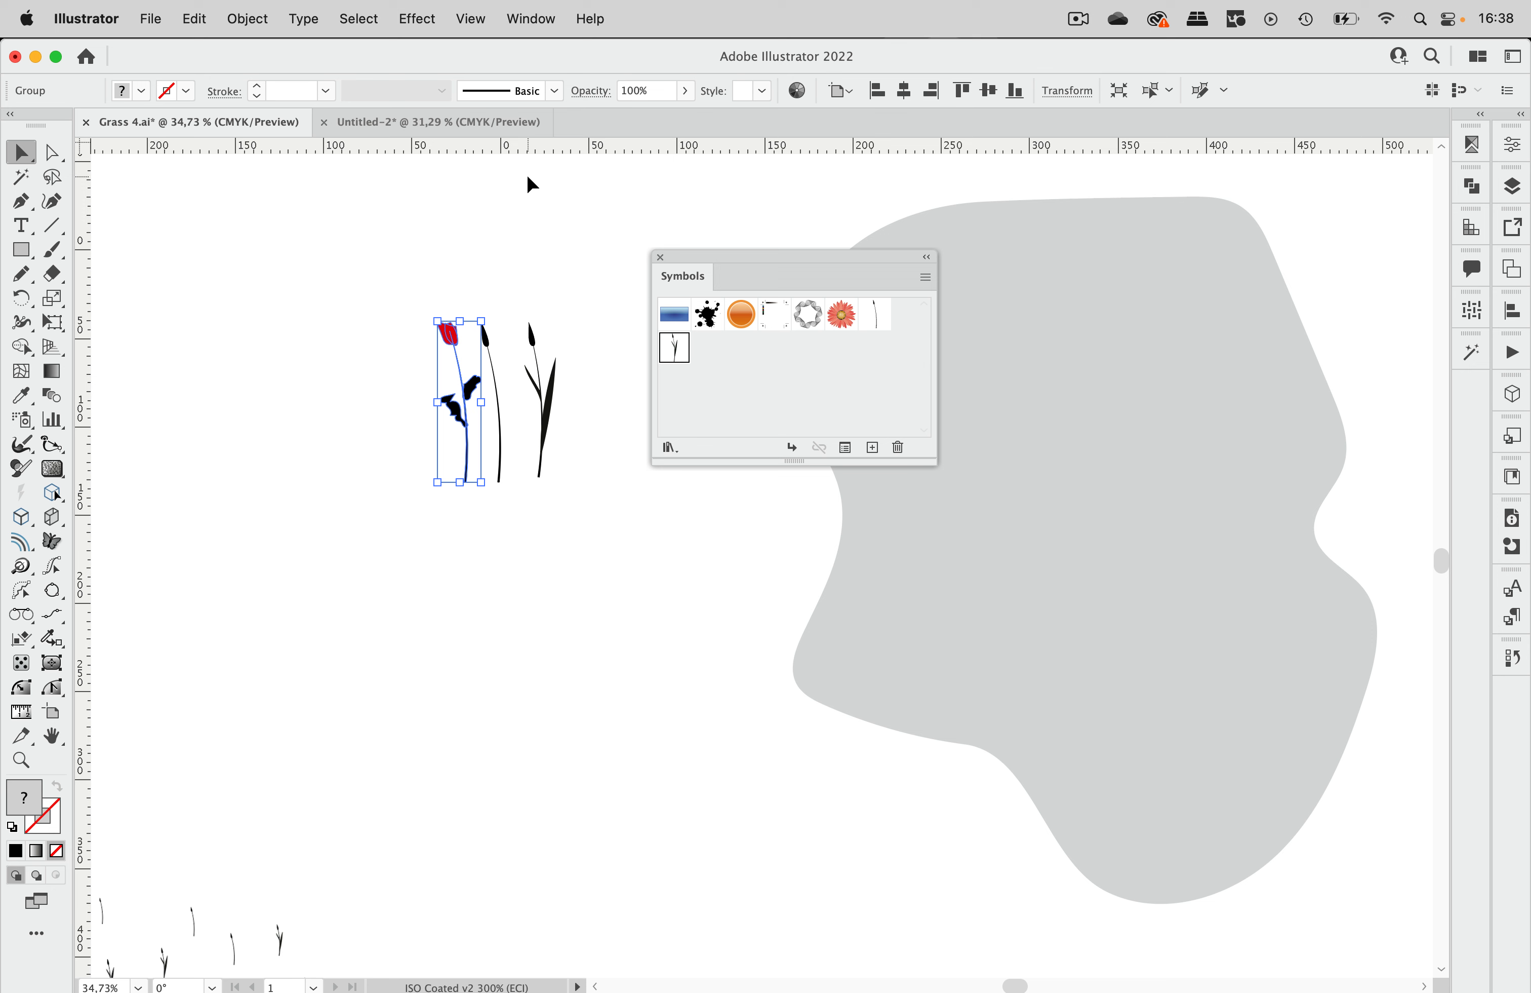
{"action": "key", "text": "F8"}
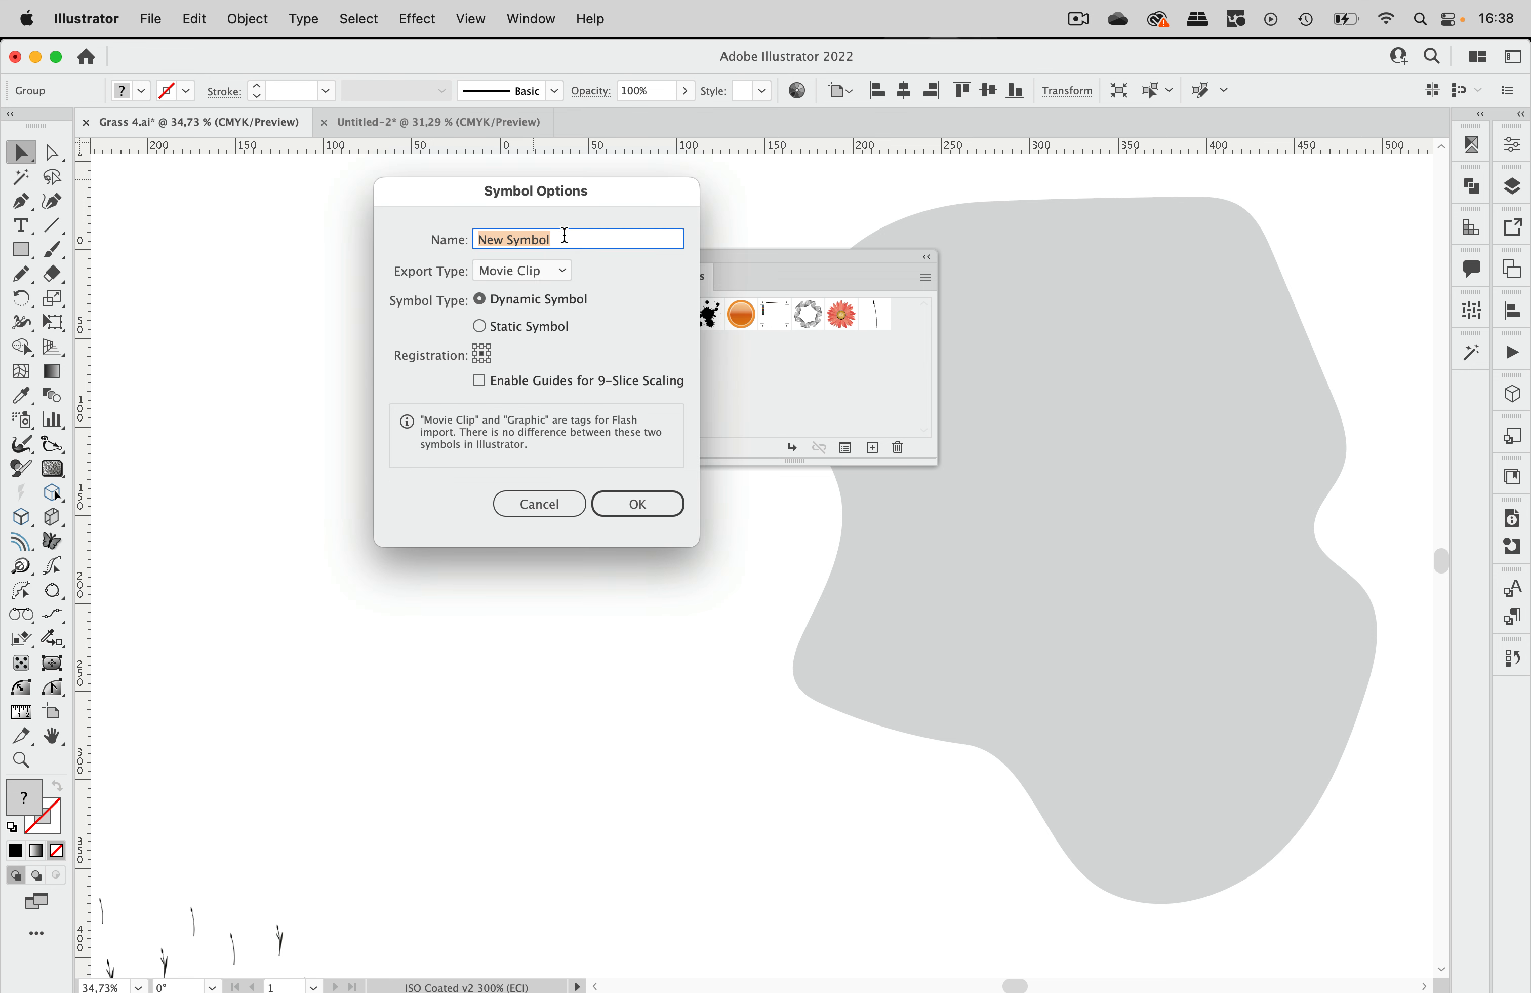
{"action": "type", "text": "grass_var_poppy"}
{"action": "type", "text": "=u"}
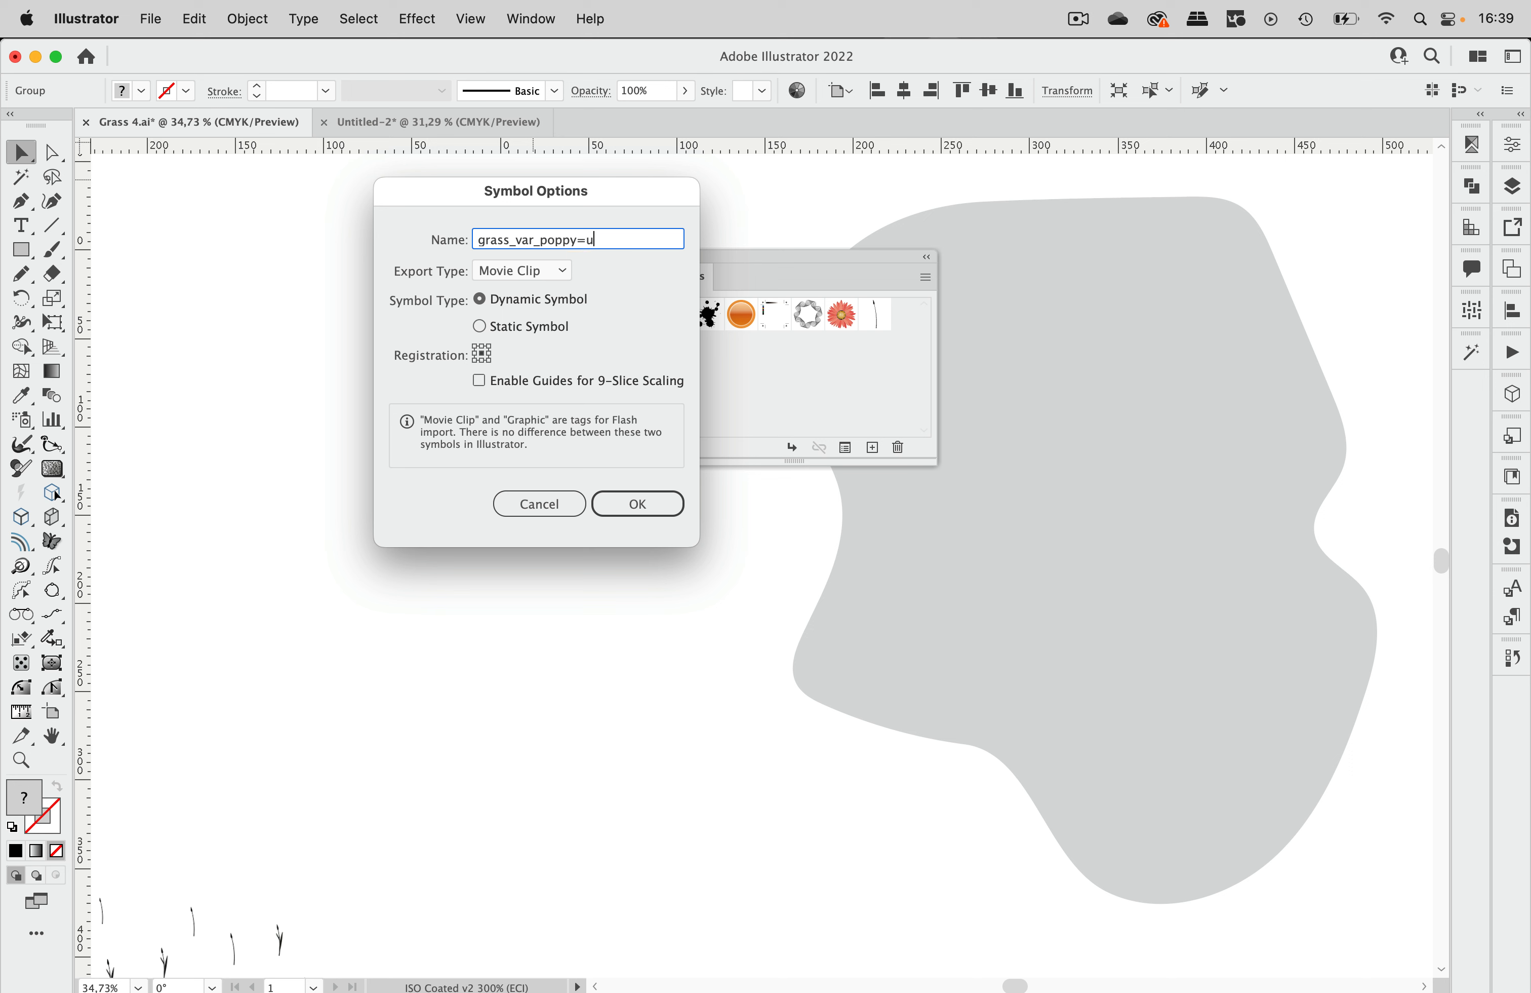
{"action": "left_click", "coordinate": [497, 324]}
{"action": "left_click", "coordinate": [660, 510]}
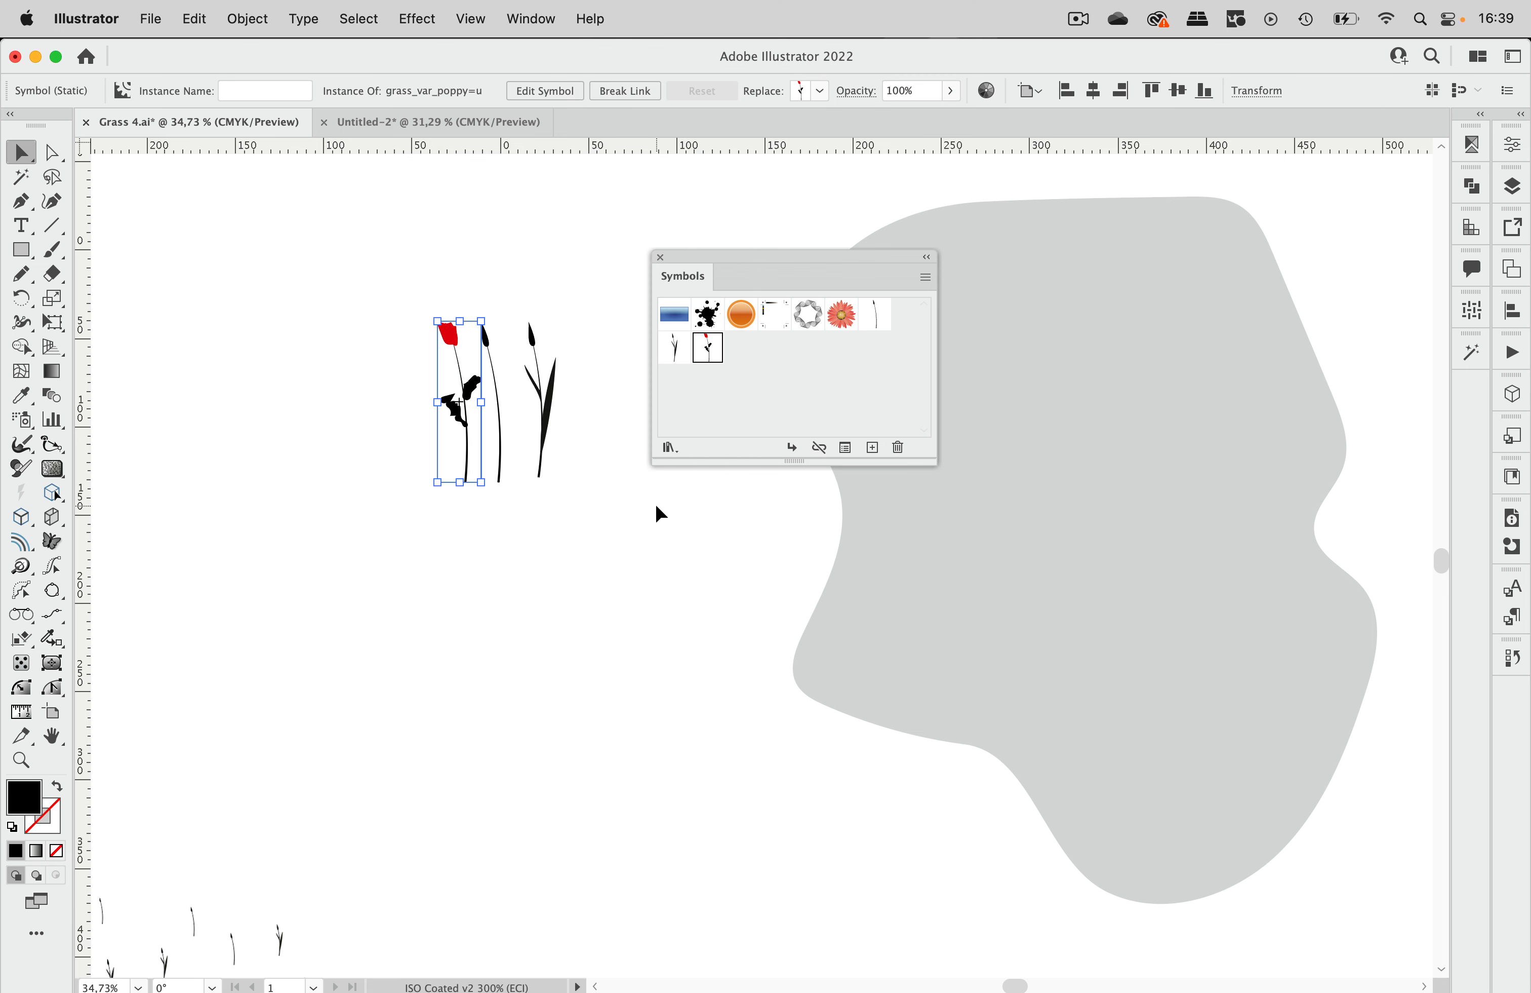
{"action": "left_click", "coordinate": [588, 340]}
Fill the large gray shape with a white-to-black linear gradient at an angle of -90°.
{"action": "scroll", "coordinate": [589, 350], "scroll_direction": "right", "scroll_amount": 8}
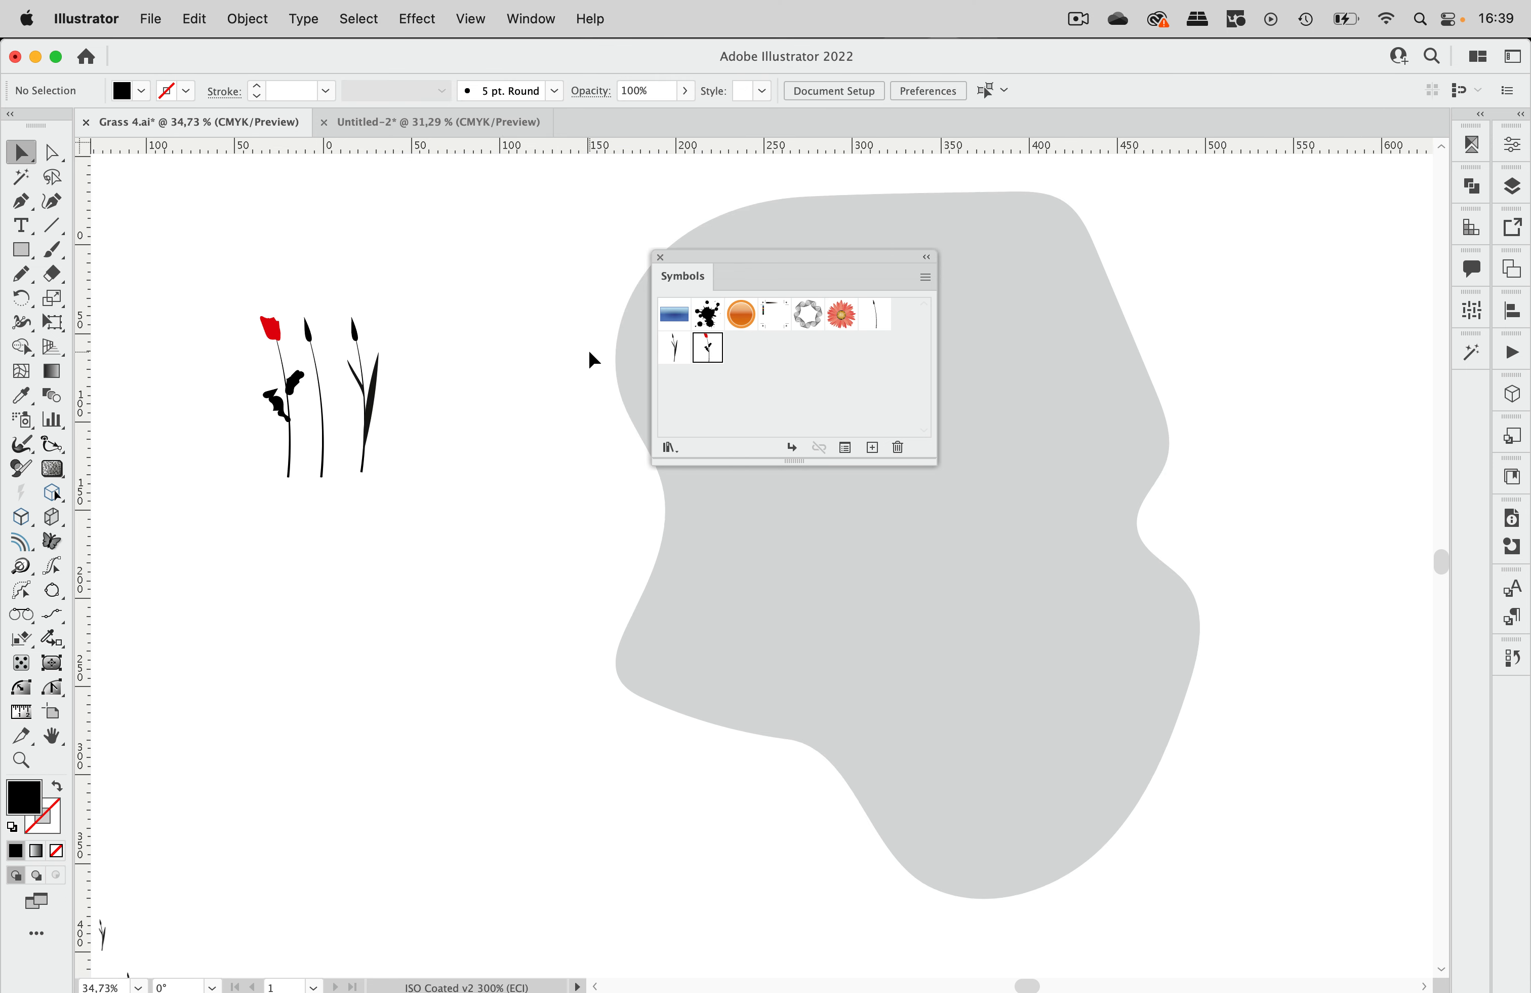
{"action": "scroll", "coordinate": [588, 349], "scroll_direction": "right", "scroll_amount": 7}
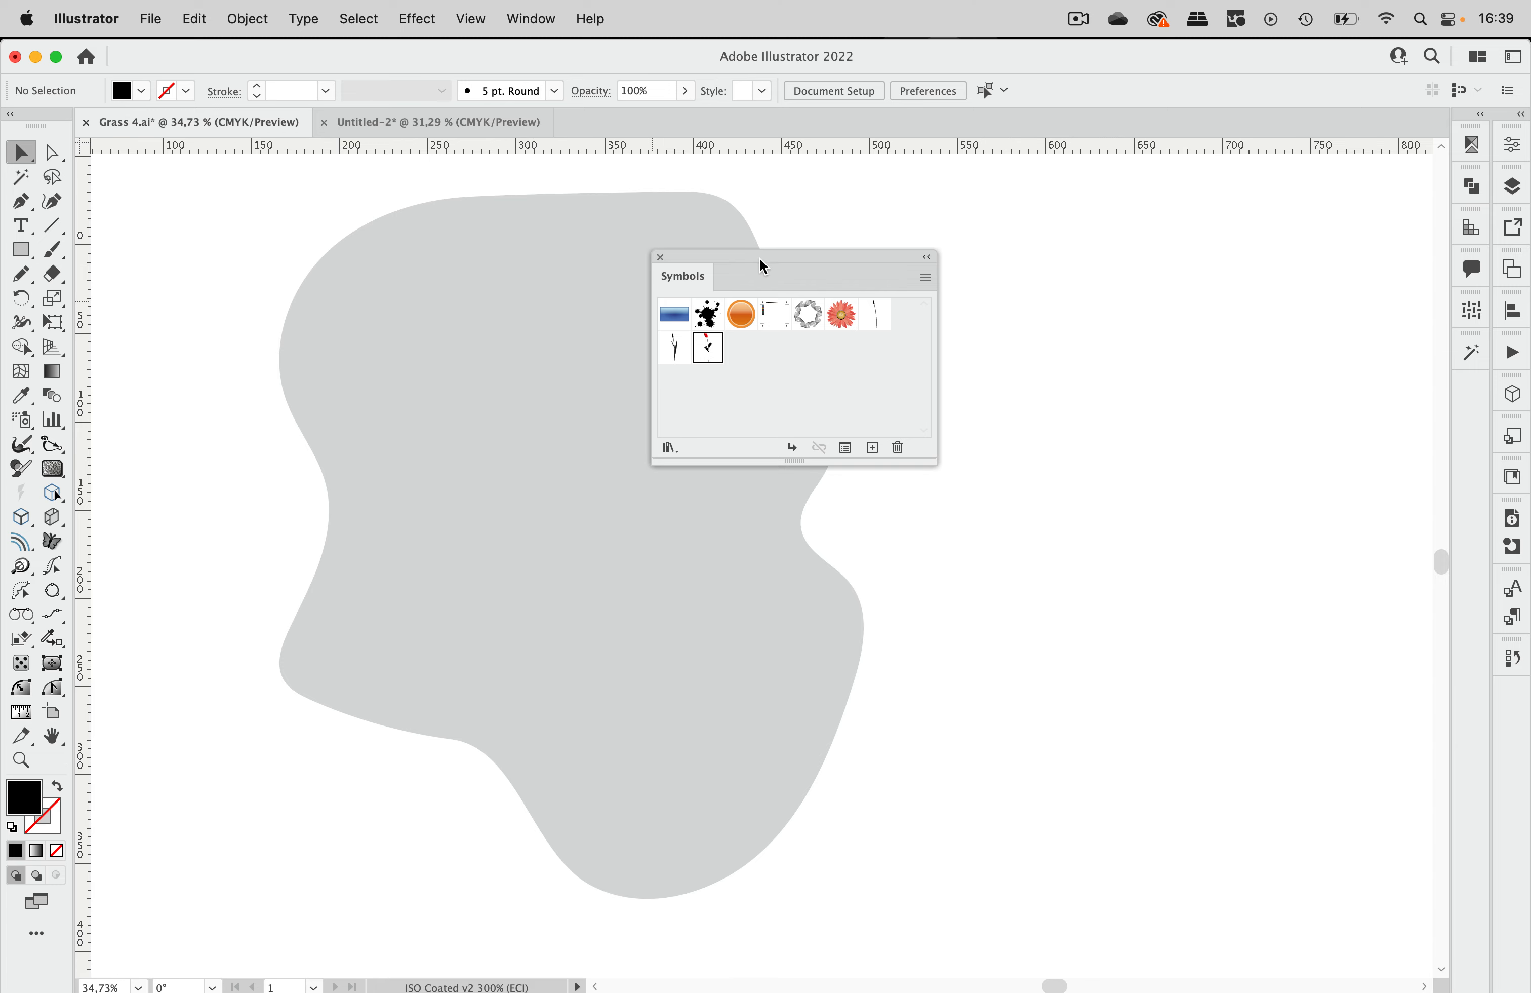
{"action": "left_click_drag", "start_coordinate": [771, 255], "coordinate": [1124, 246]}
{"action": "left_click", "coordinate": [624, 480]}
{"action": "scroll", "coordinate": [624, 481], "scroll_direction": "left", "scroll_amount": 3}
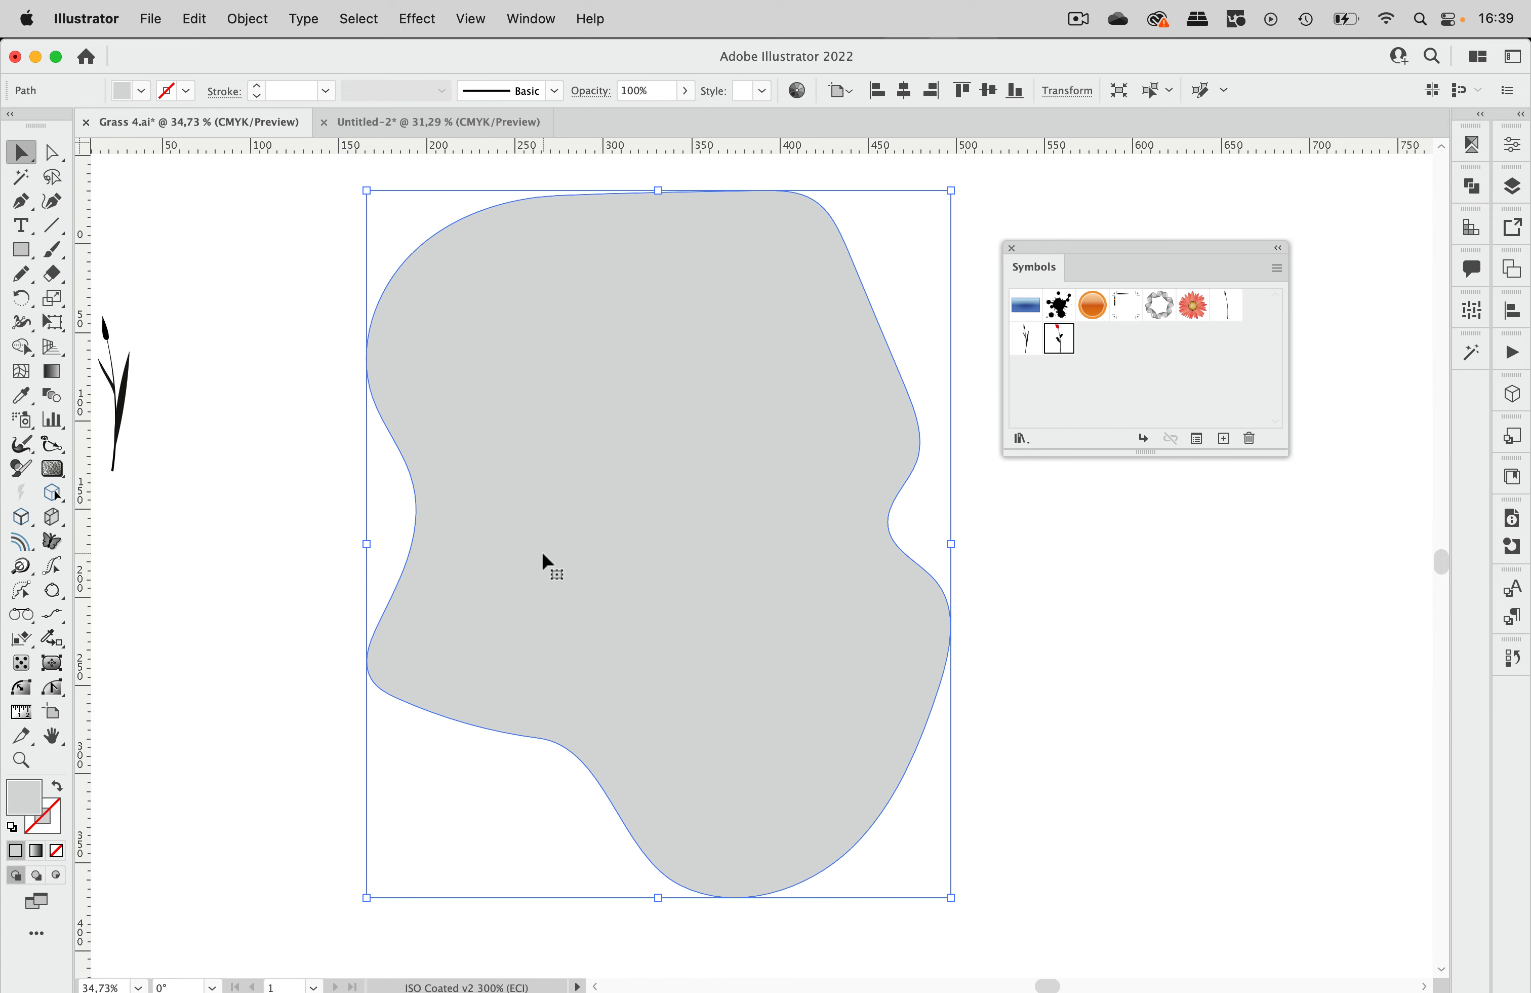
{"action": "left_click", "coordinate": [35, 853]}
{"action": "left_click_drag", "start_coordinate": [629, 707], "coordinate": [1083, 543]}
{"action": "left_click", "coordinate": [1124, 670]}
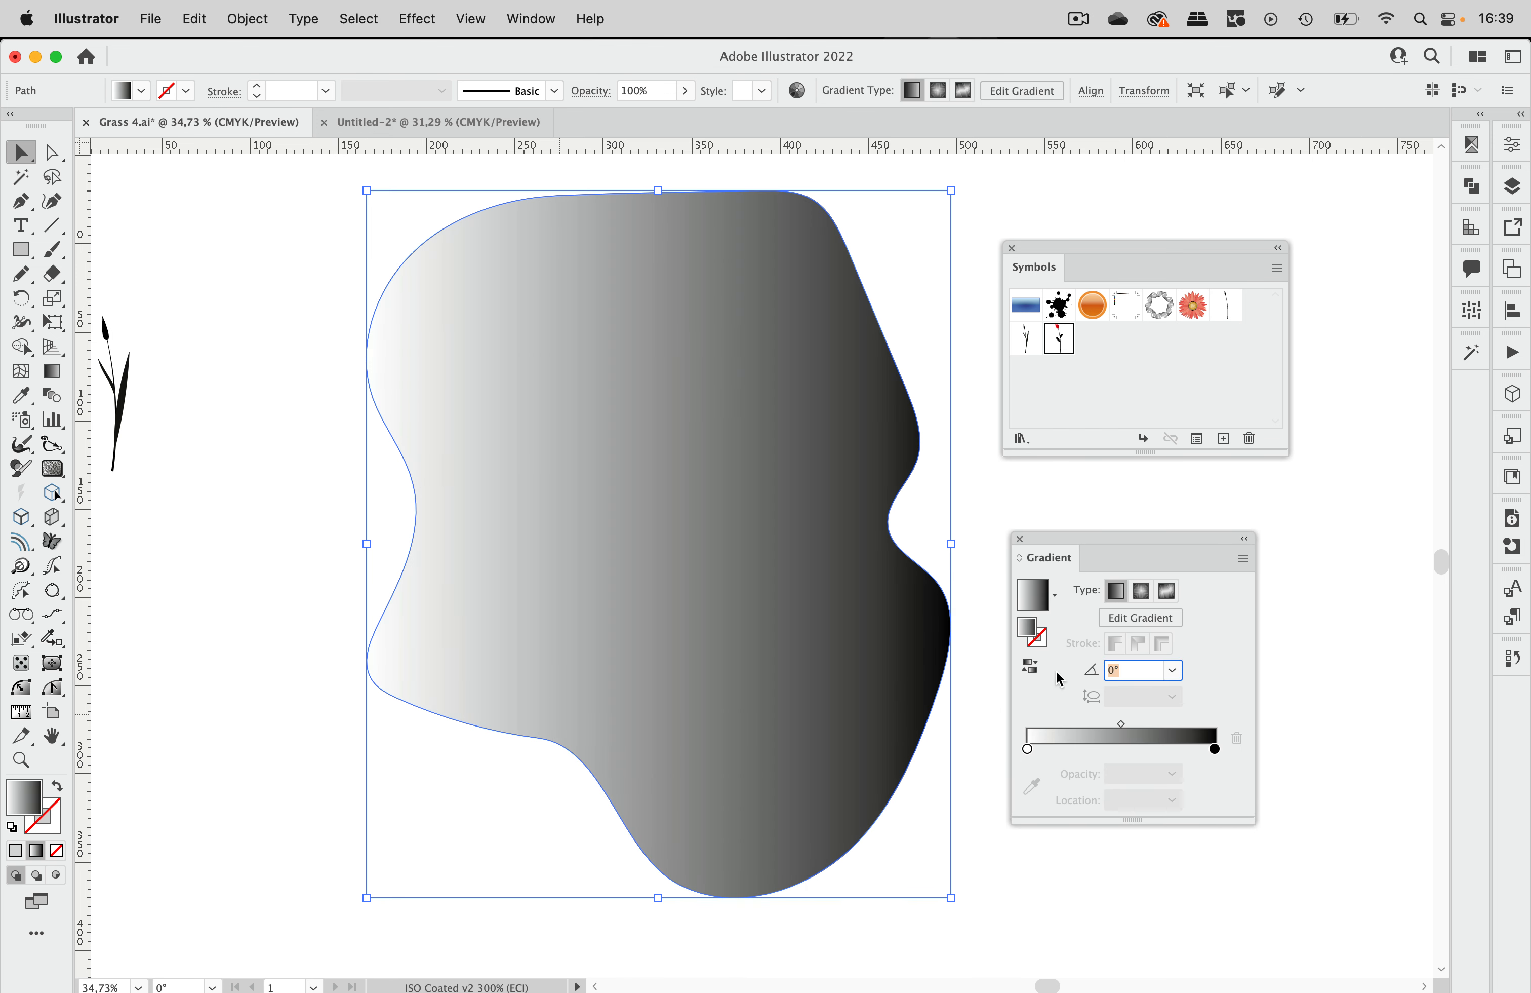
{"action": "type", "text": "-90"}
{"action": "key", "text": "Return"}
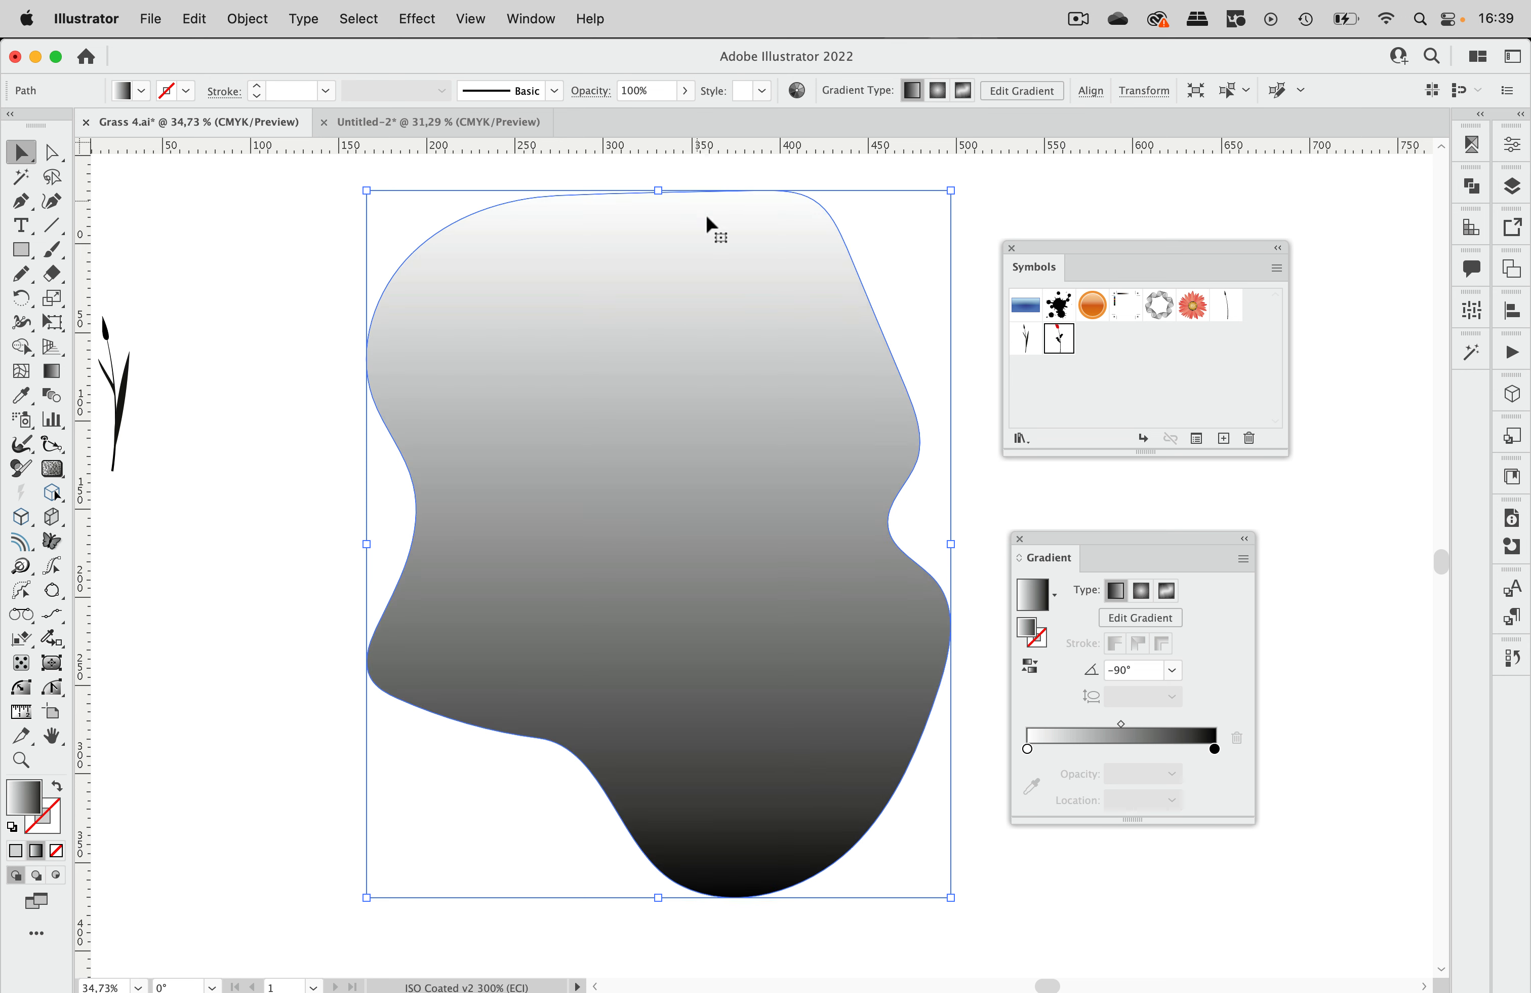
Change the gradient's white stop to light gray and its black stop to 79% K.
{"action": "left_click", "coordinate": [1027, 748]}
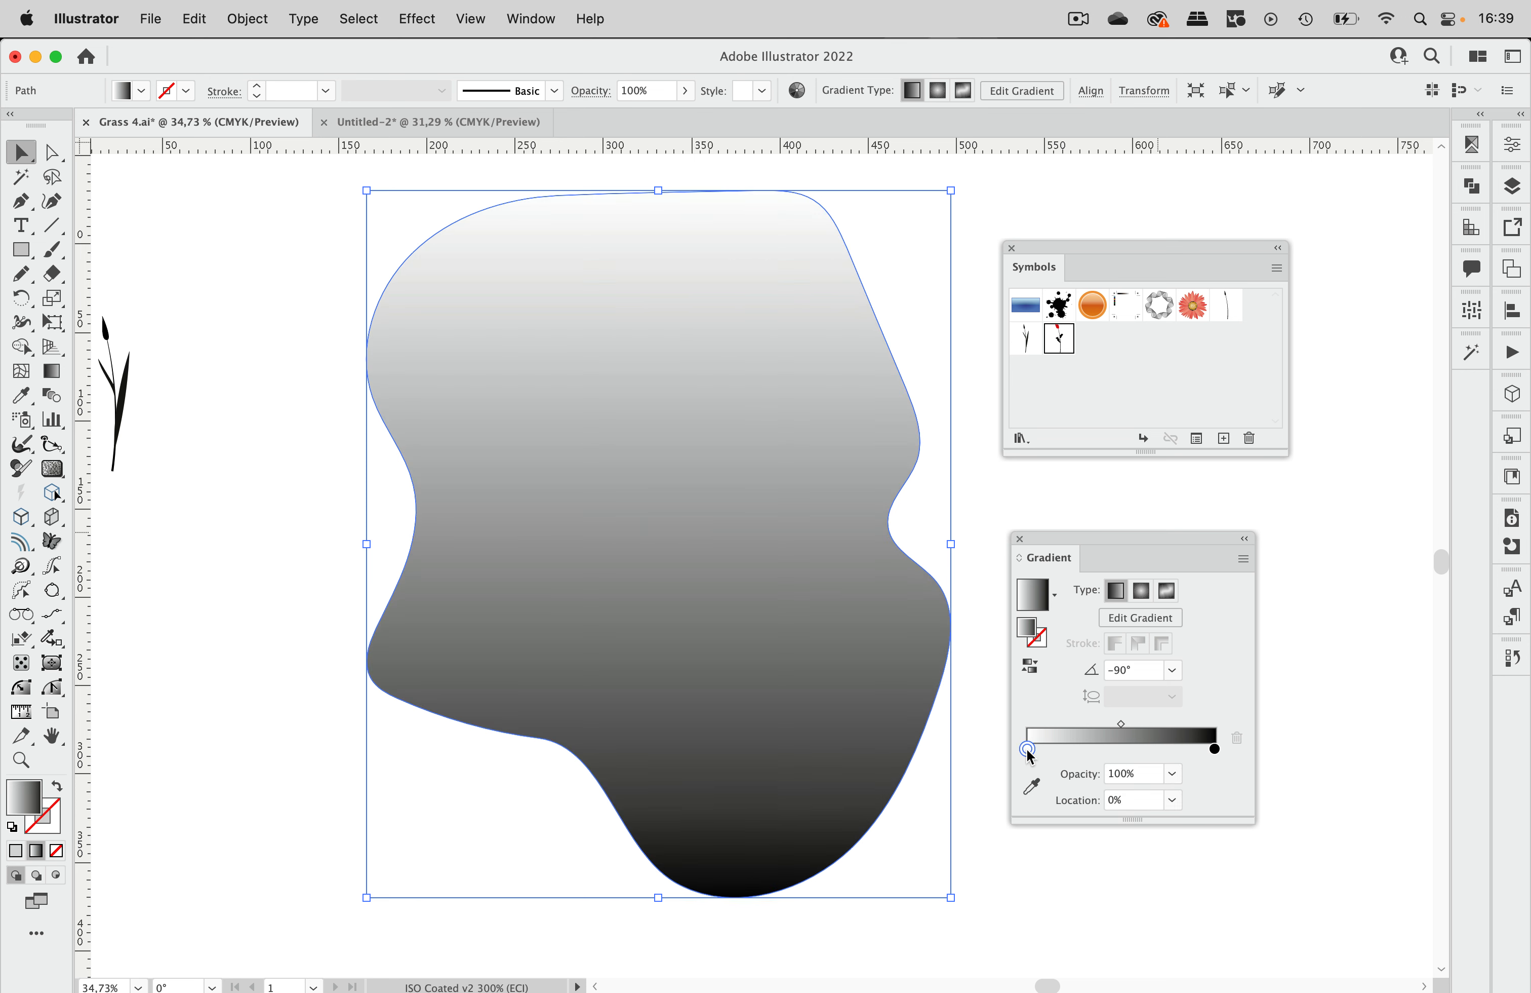
{"action": "double_click", "coordinate": [1027, 749]}
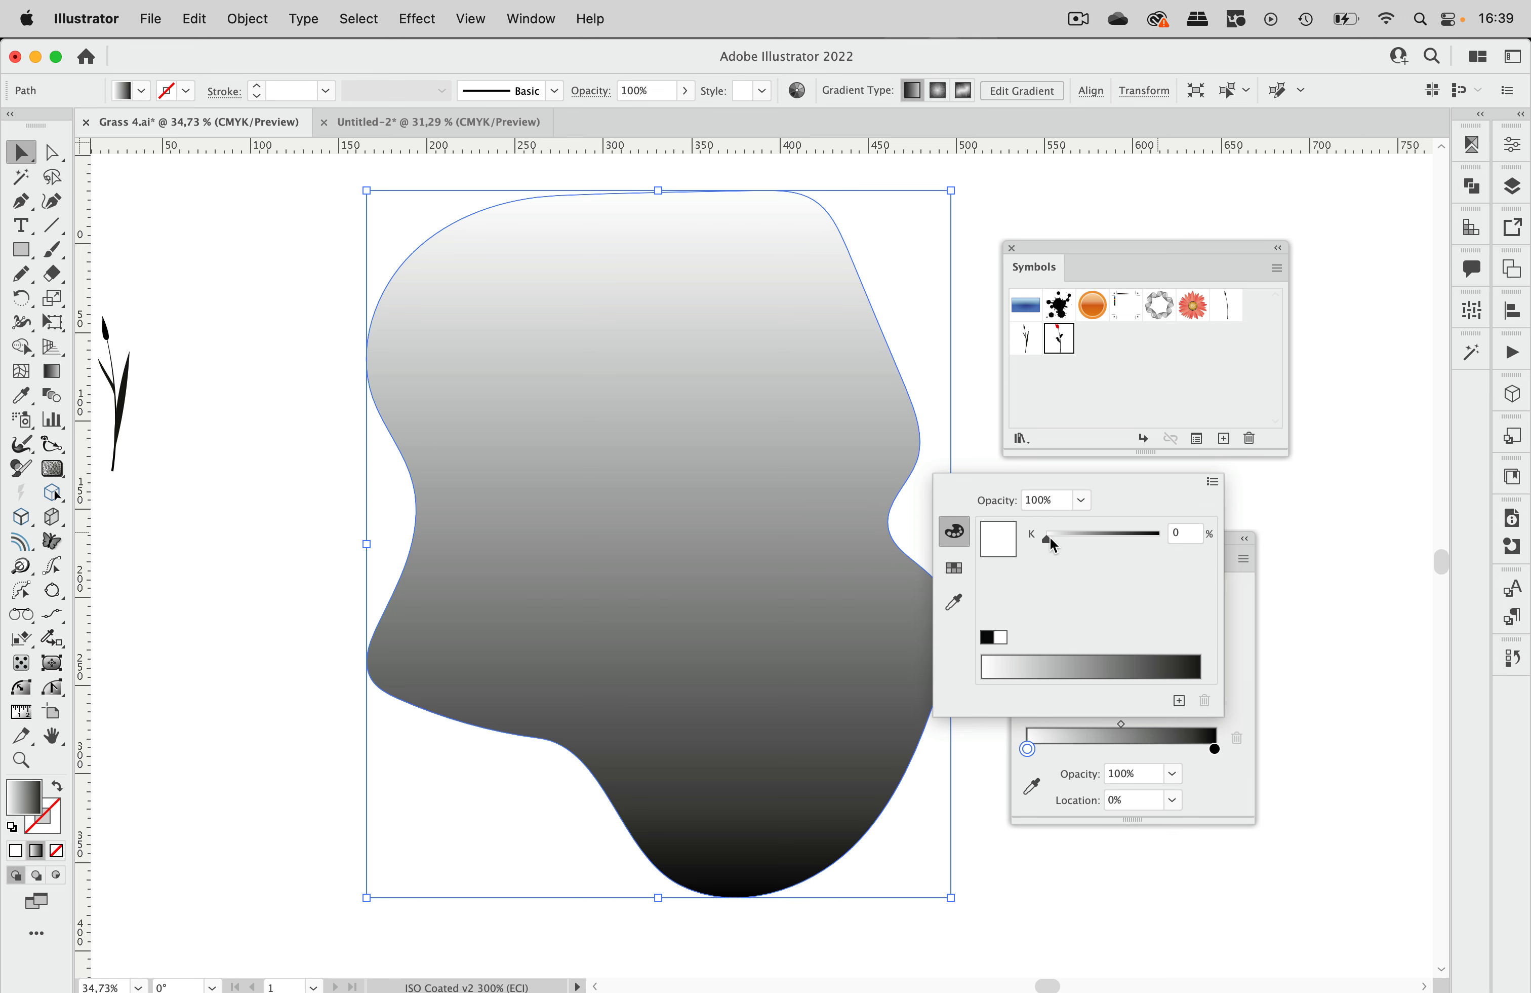
{"action": "left_click_drag", "start_coordinate": [1049, 536], "coordinate": [1079, 541]}
{"action": "left_click", "coordinate": [1233, 672]}
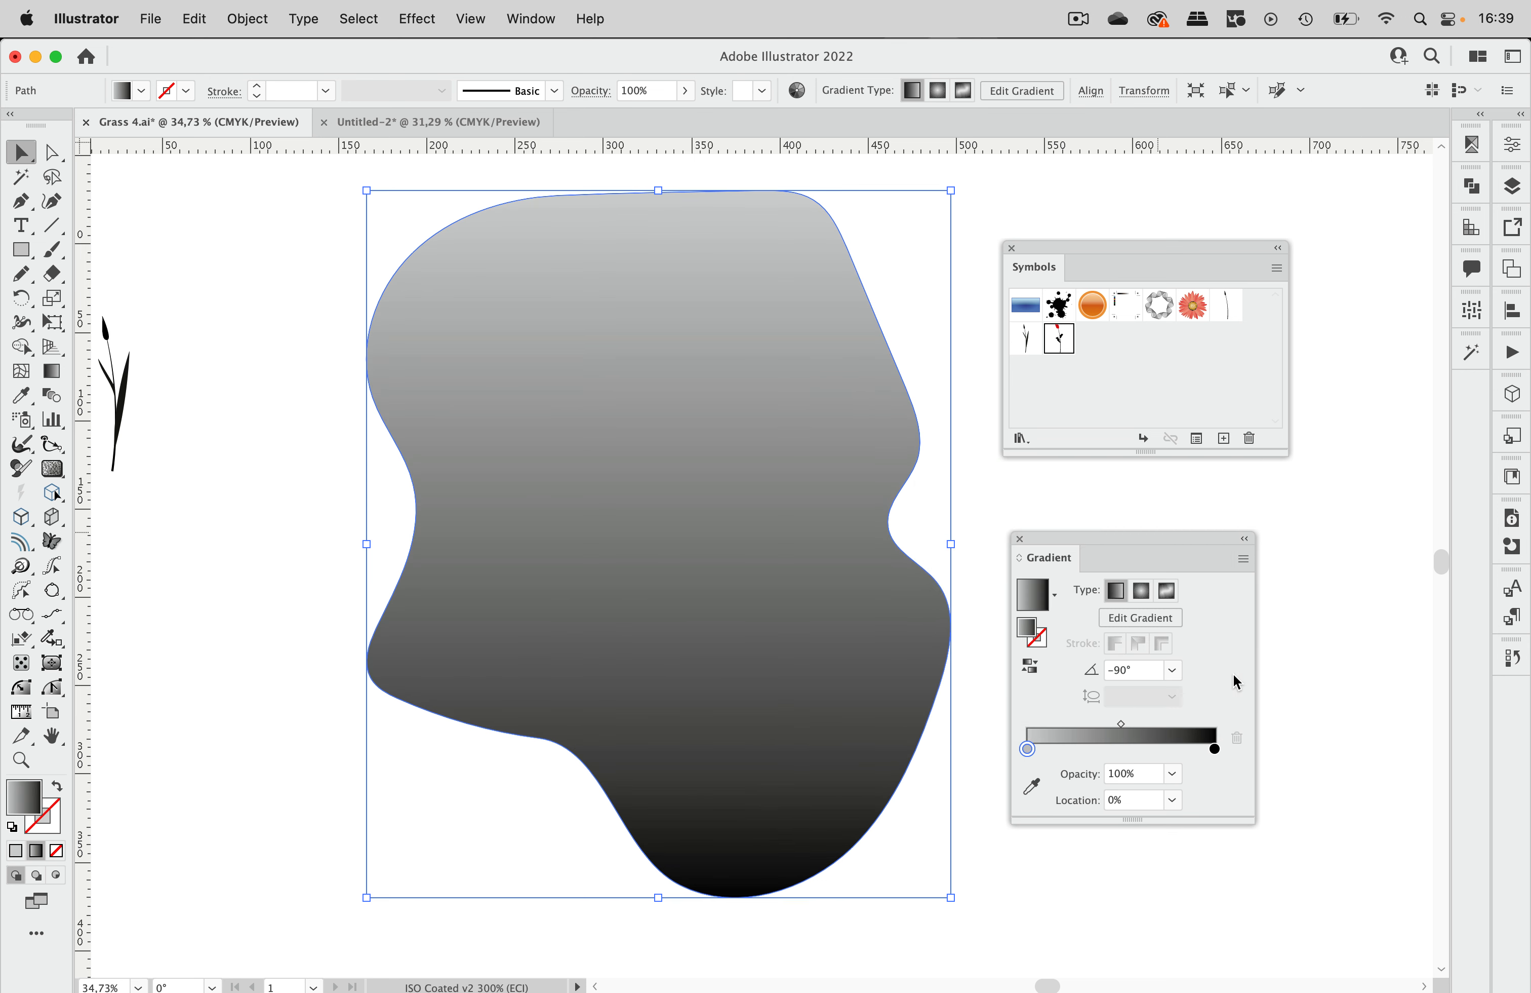
{"action": "double_click", "coordinate": [1214, 749]}
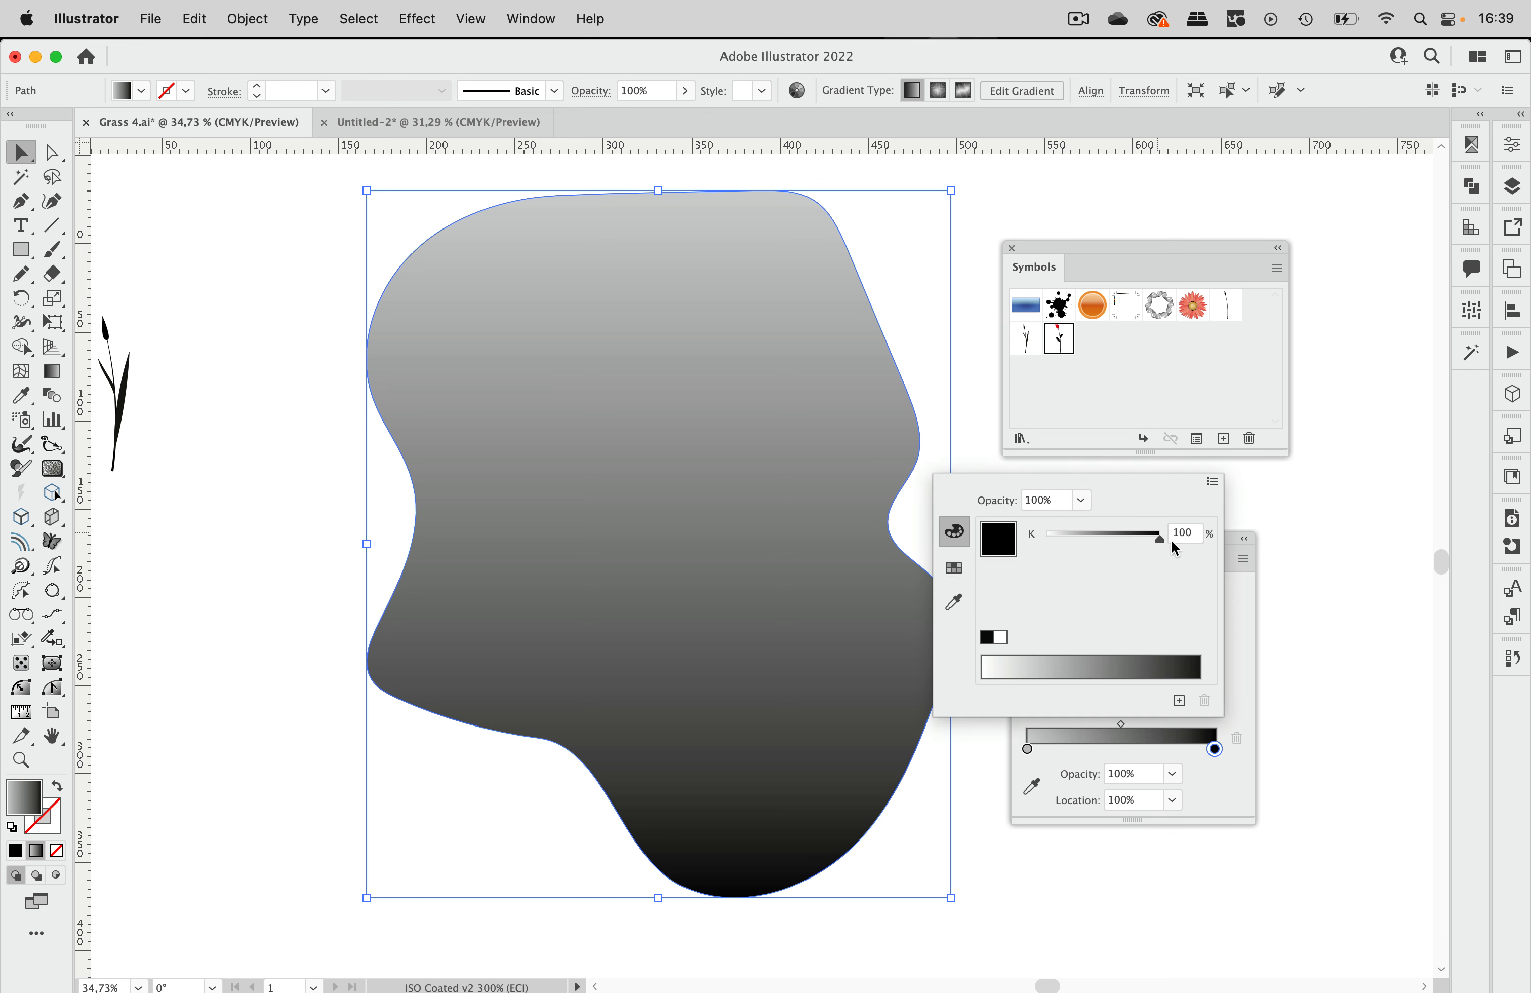
{"action": "left_click_drag", "start_coordinate": [1158, 545], "coordinate": [1136, 545]}
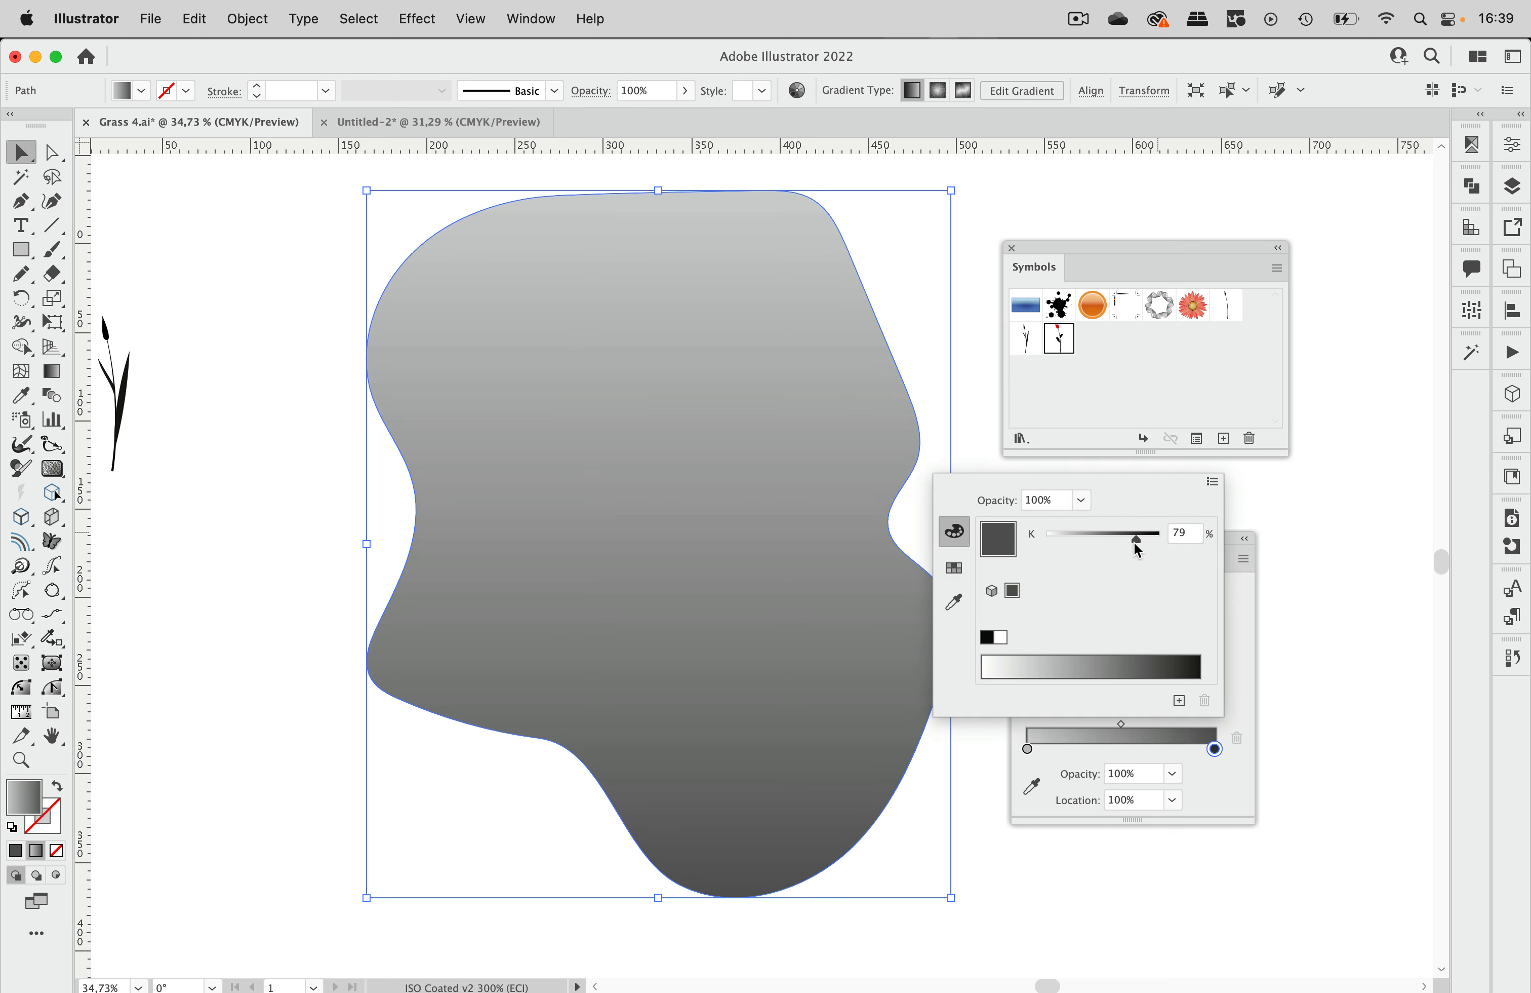
{"action": "left_click", "coordinate": [1236, 648]}
{"action": "left_click", "coordinate": [1021, 539]}
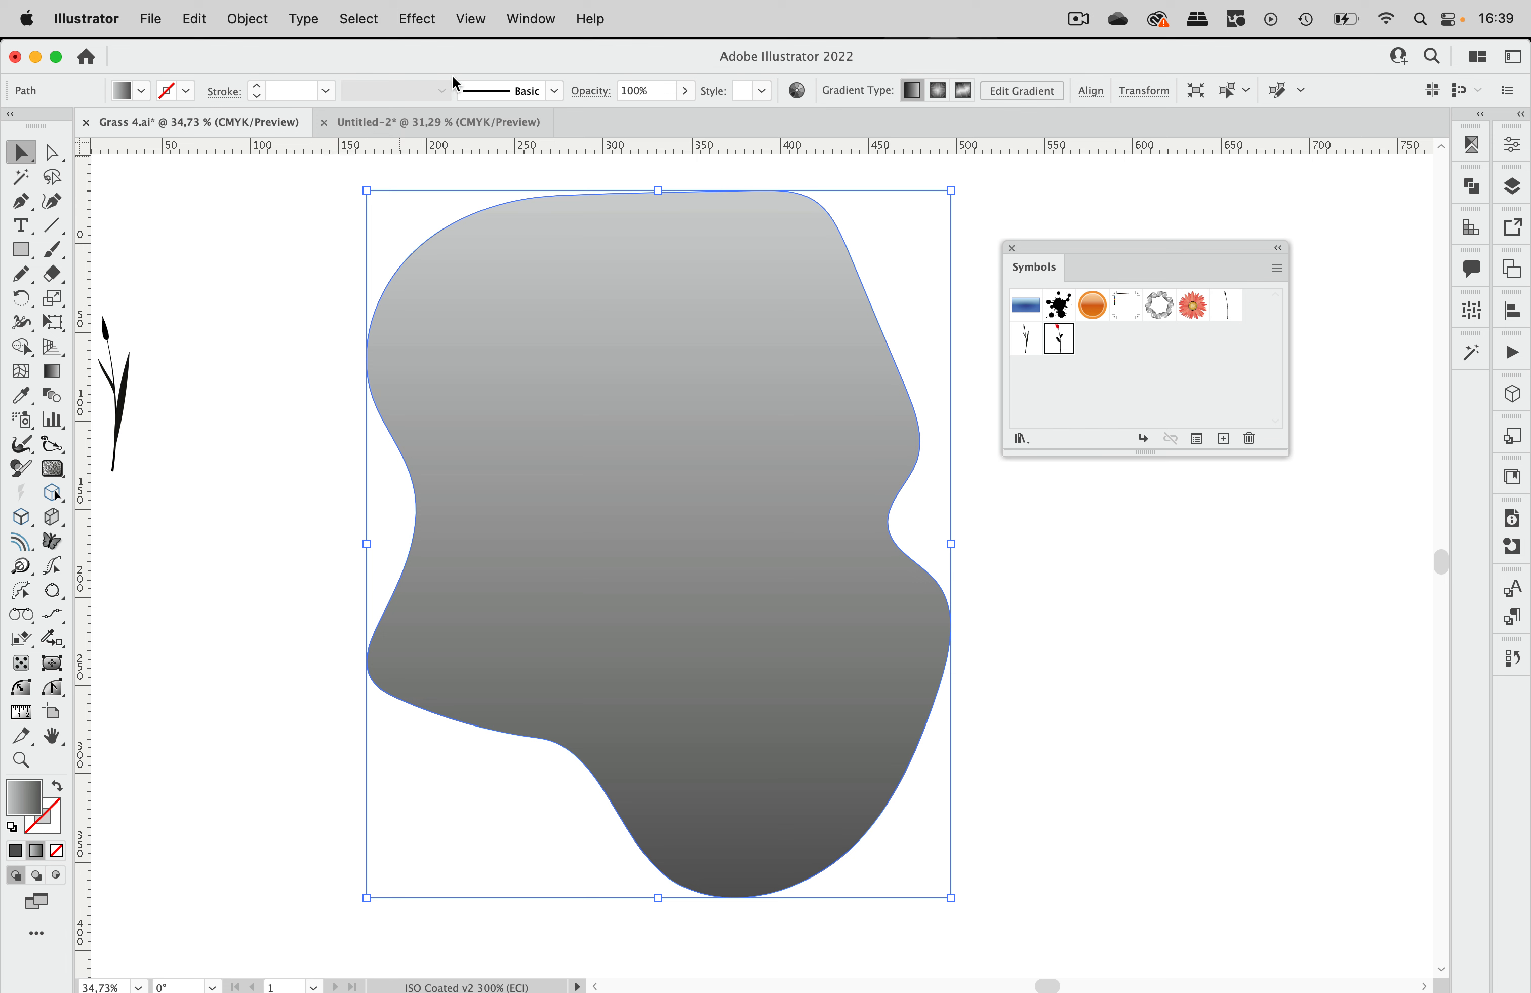
Start a Symbol Stipple effect on the gradient-filled shape, using the grass symbol for the dots.
{"action": "left_click", "coordinate": [426, 24]}
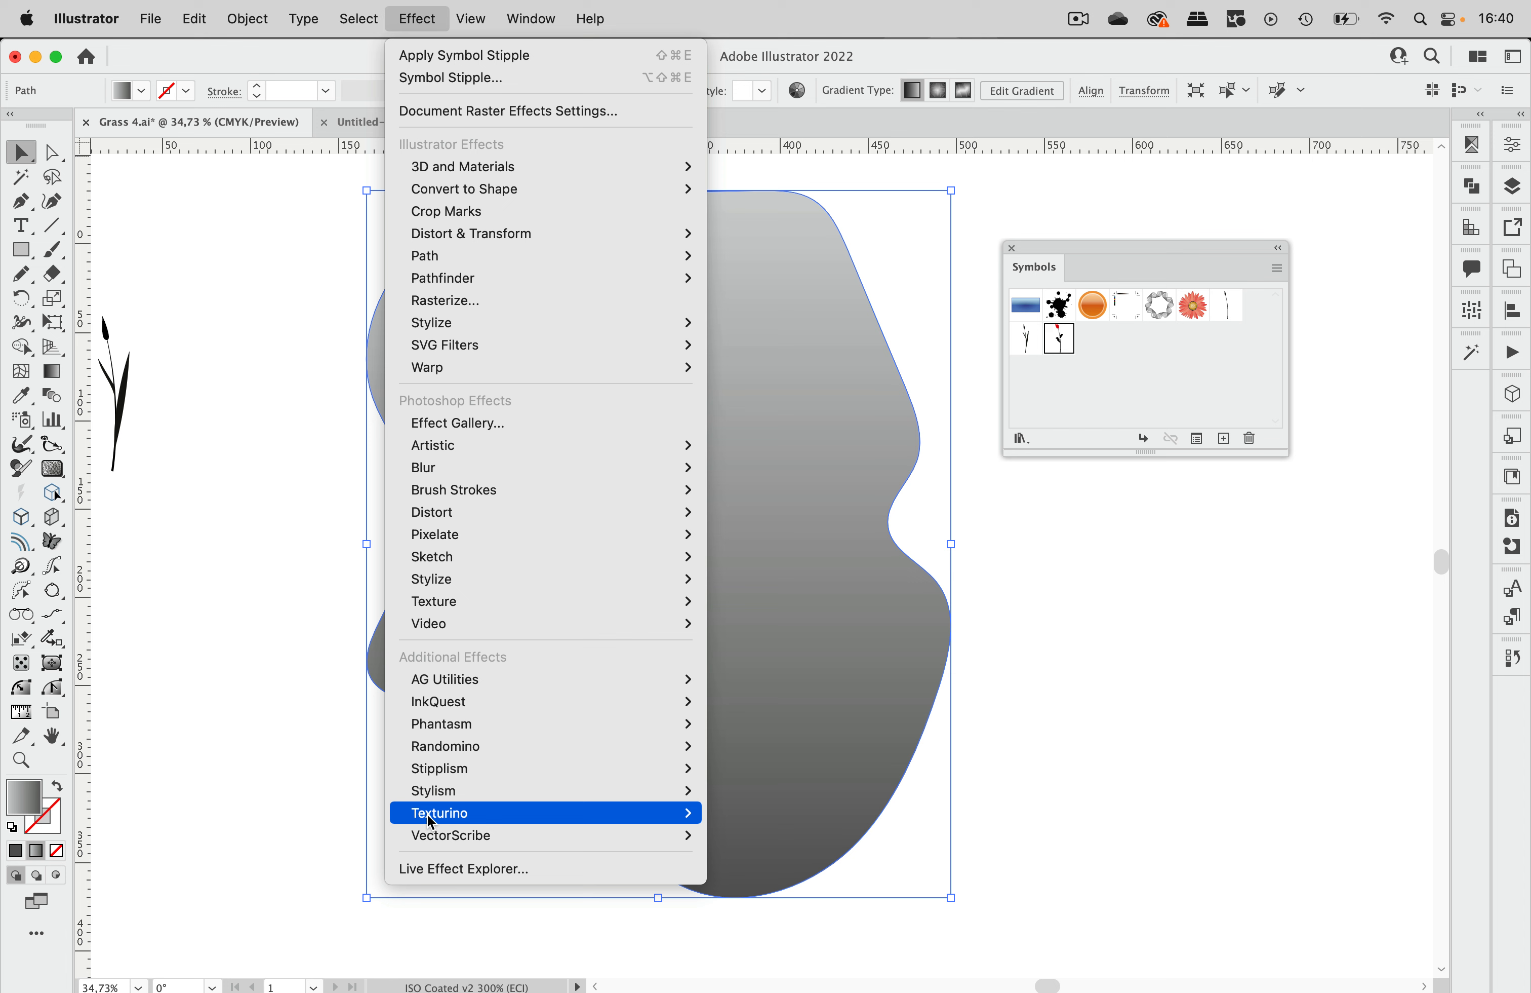
{"action": "mouse_move", "coordinate": [455, 772]}
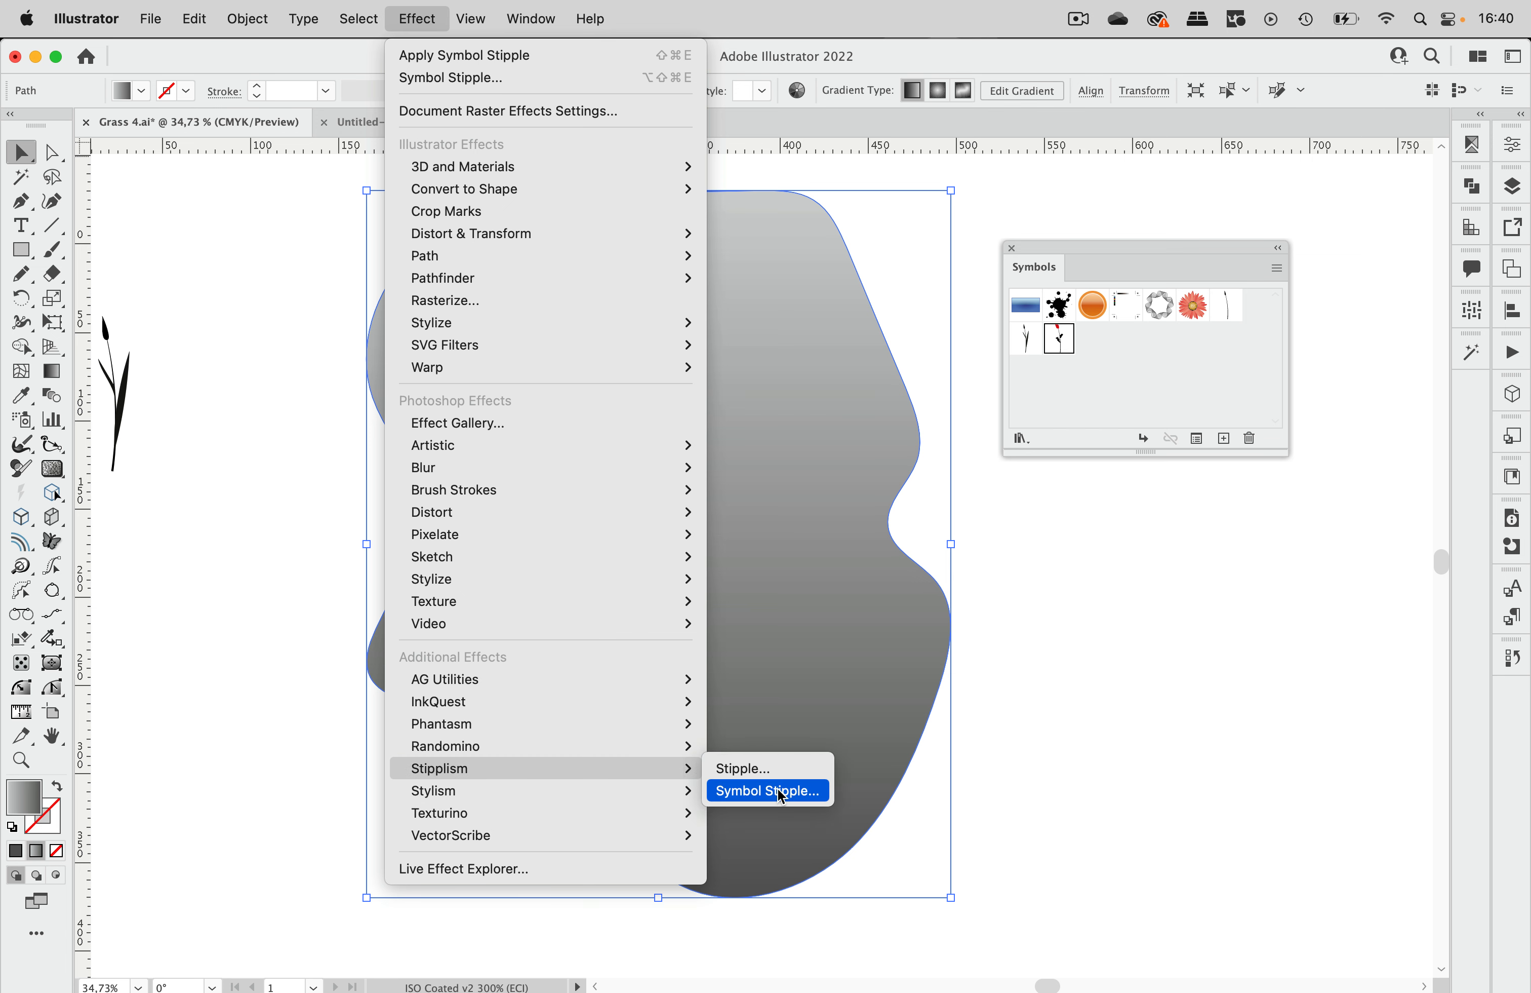
{"action": "left_click", "coordinate": [781, 795]}
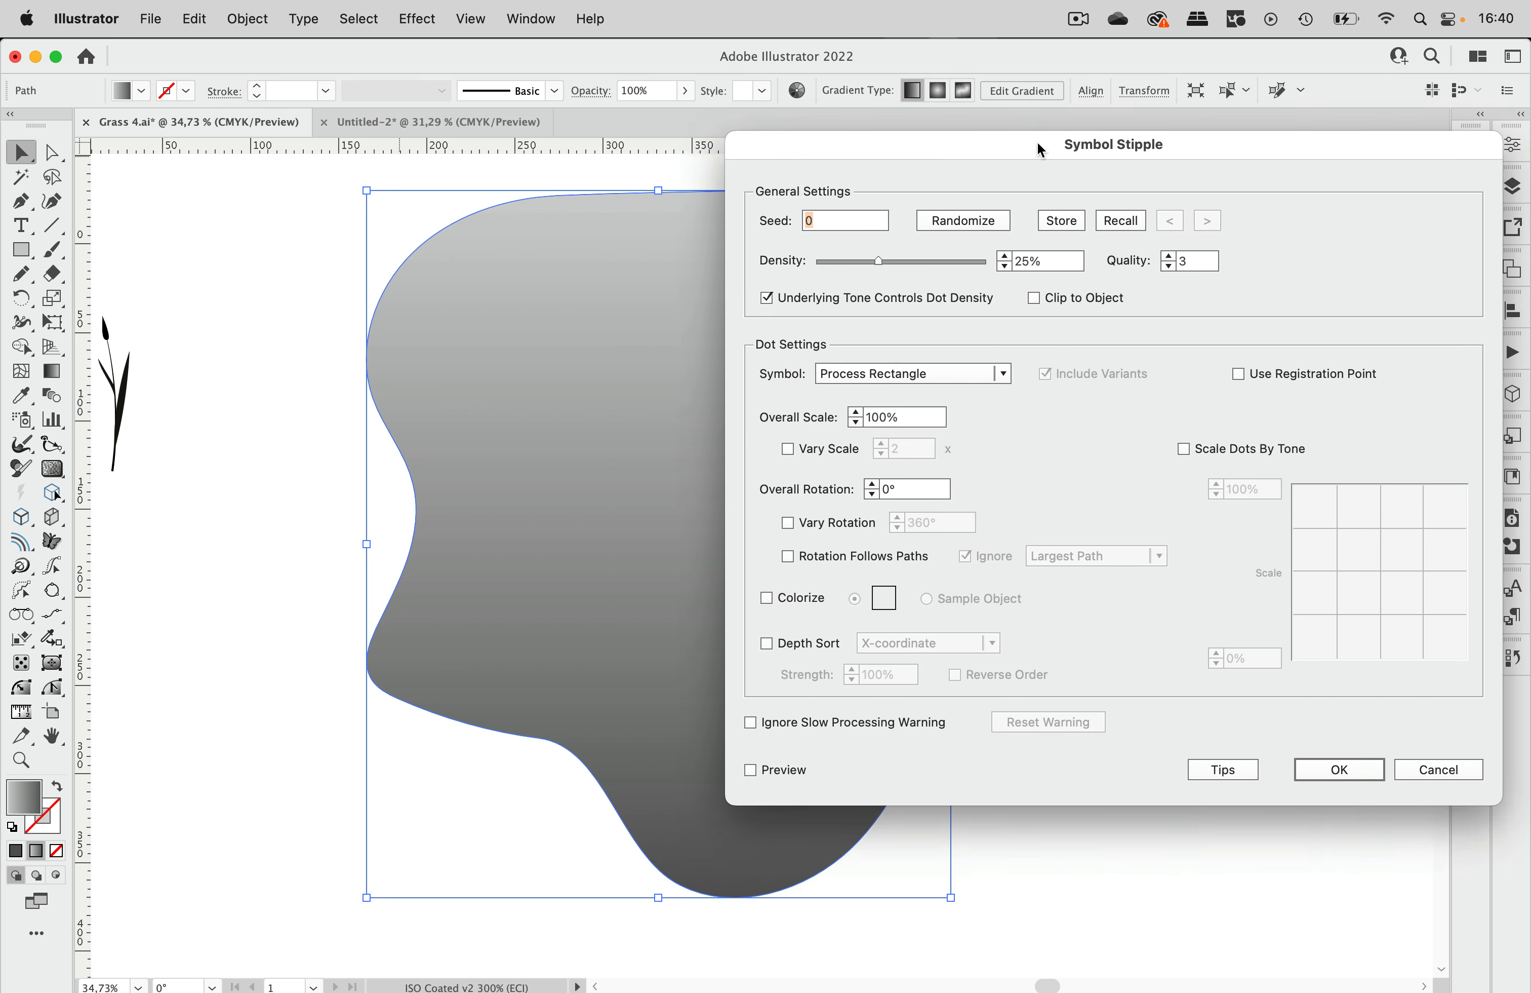
{"action": "left_click_drag", "start_coordinate": [1039, 150], "coordinate": [1112, 138]}
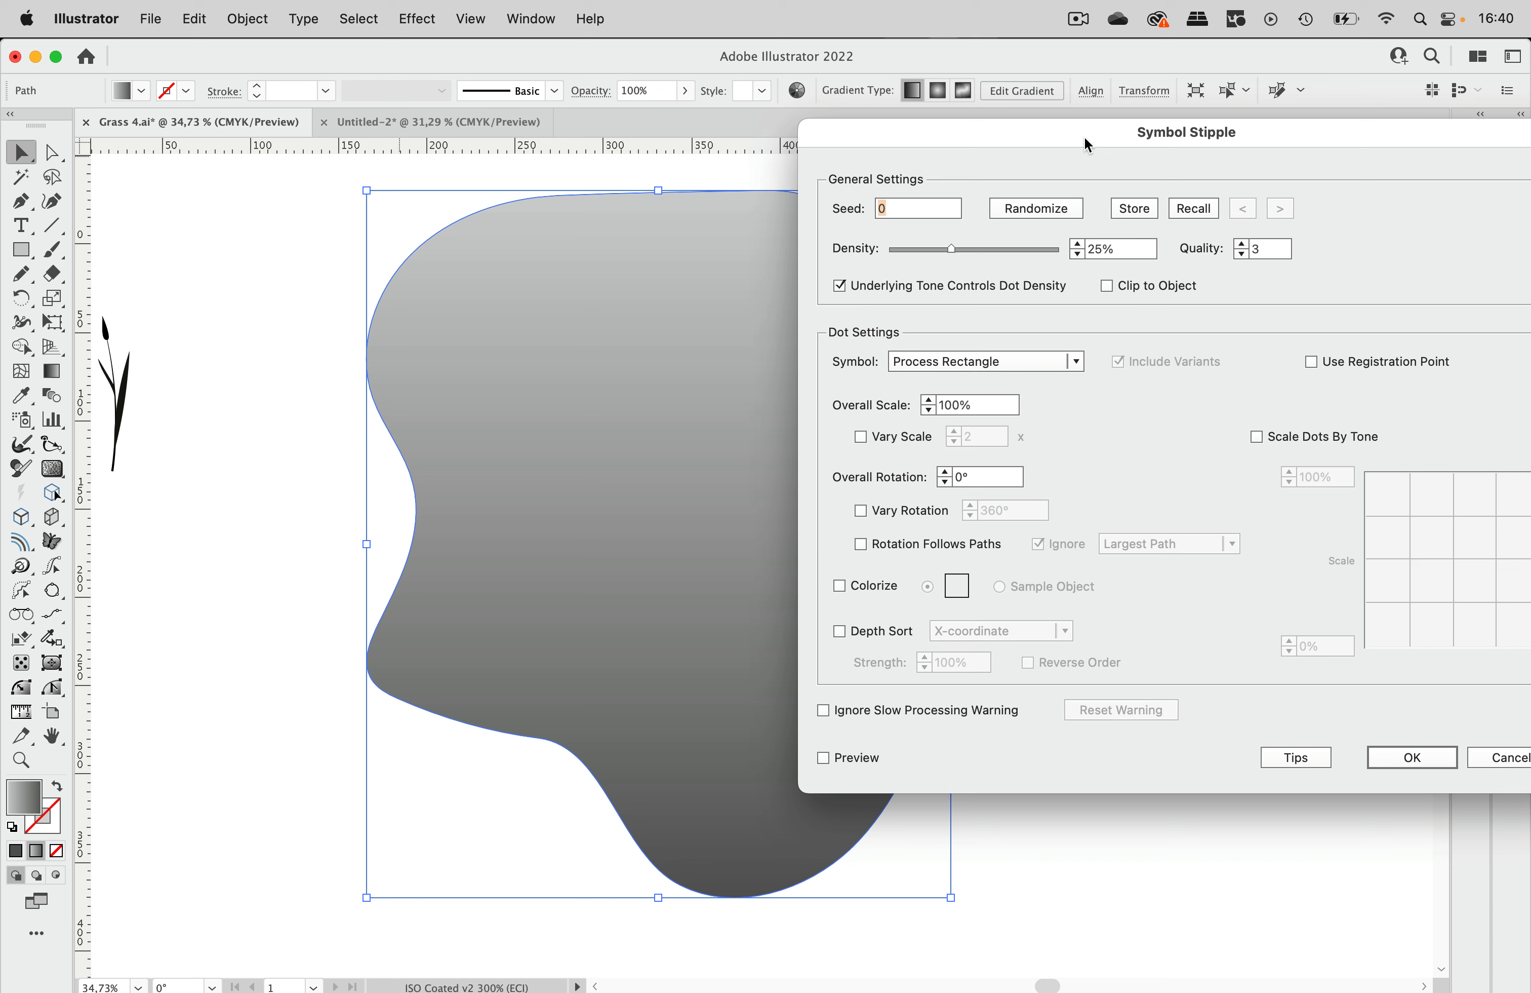
{"action": "left_click", "coordinate": [981, 365]}
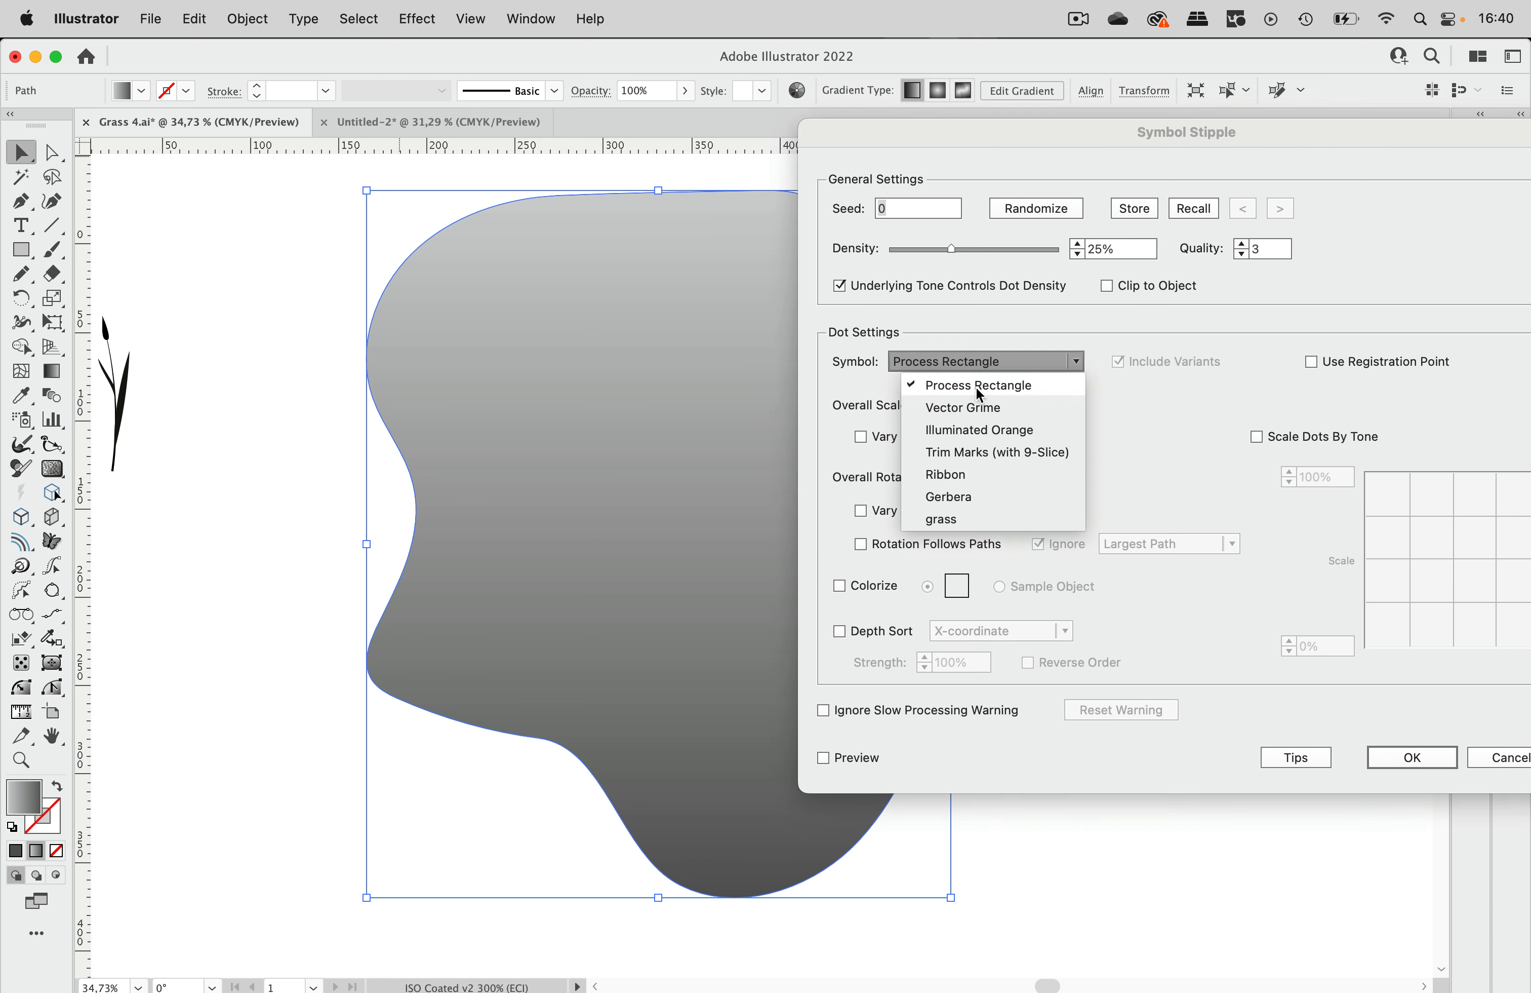
{"action": "left_click", "coordinate": [964, 519]}
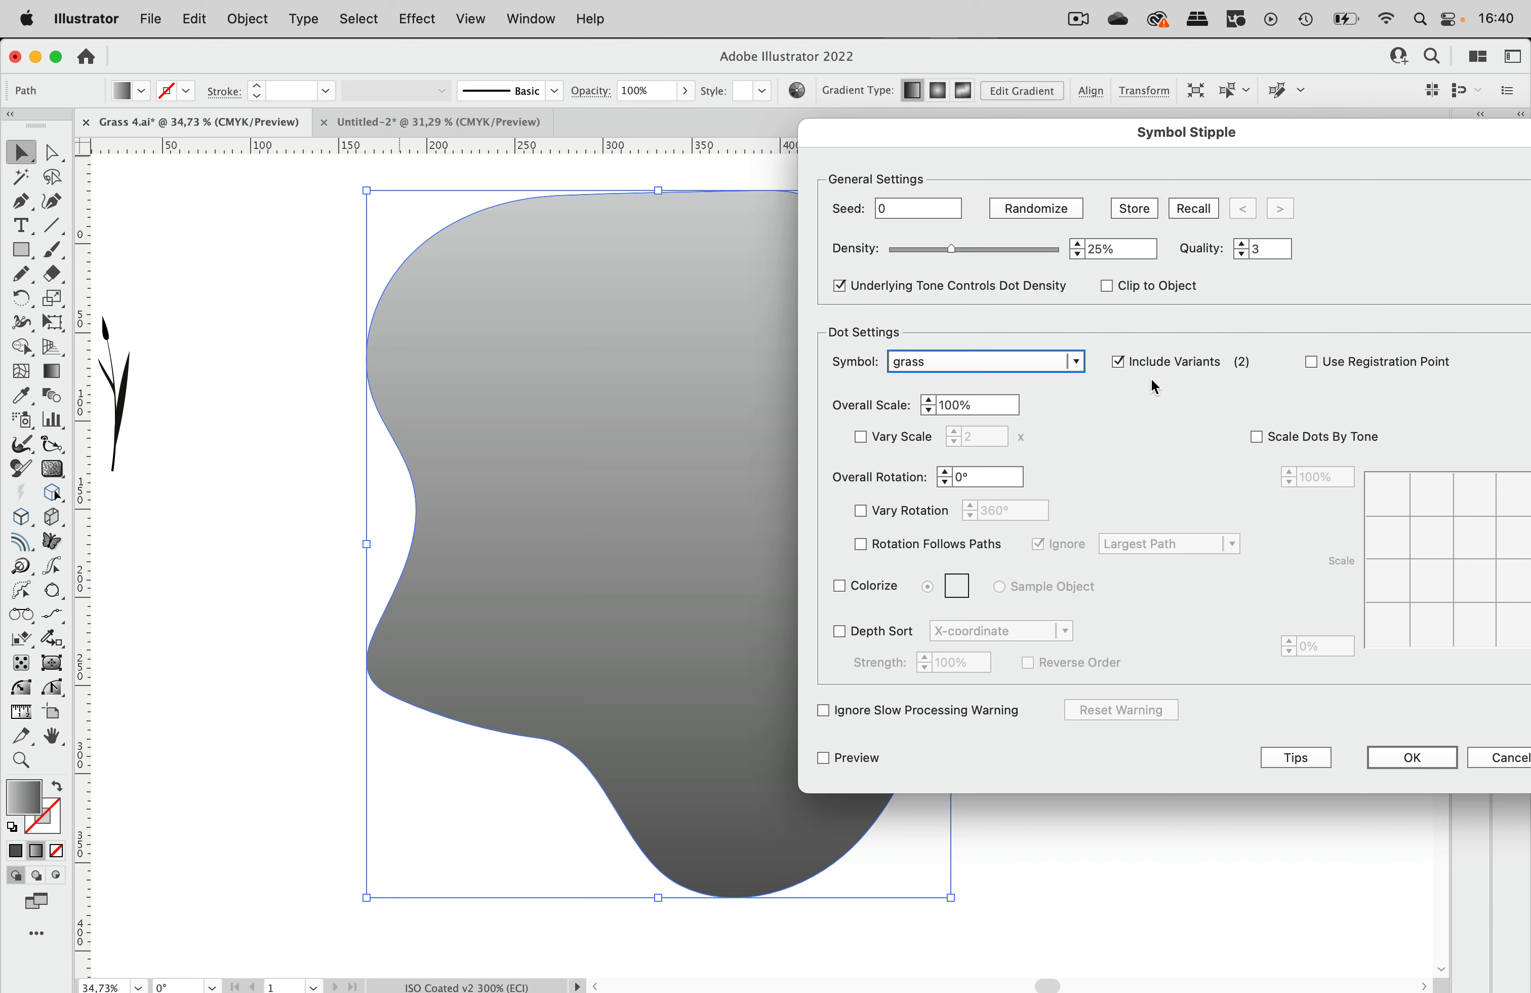
Turn on scaling of dots by tone and preview the stipple across the whole shape.
{"action": "left_click", "coordinate": [1257, 438]}
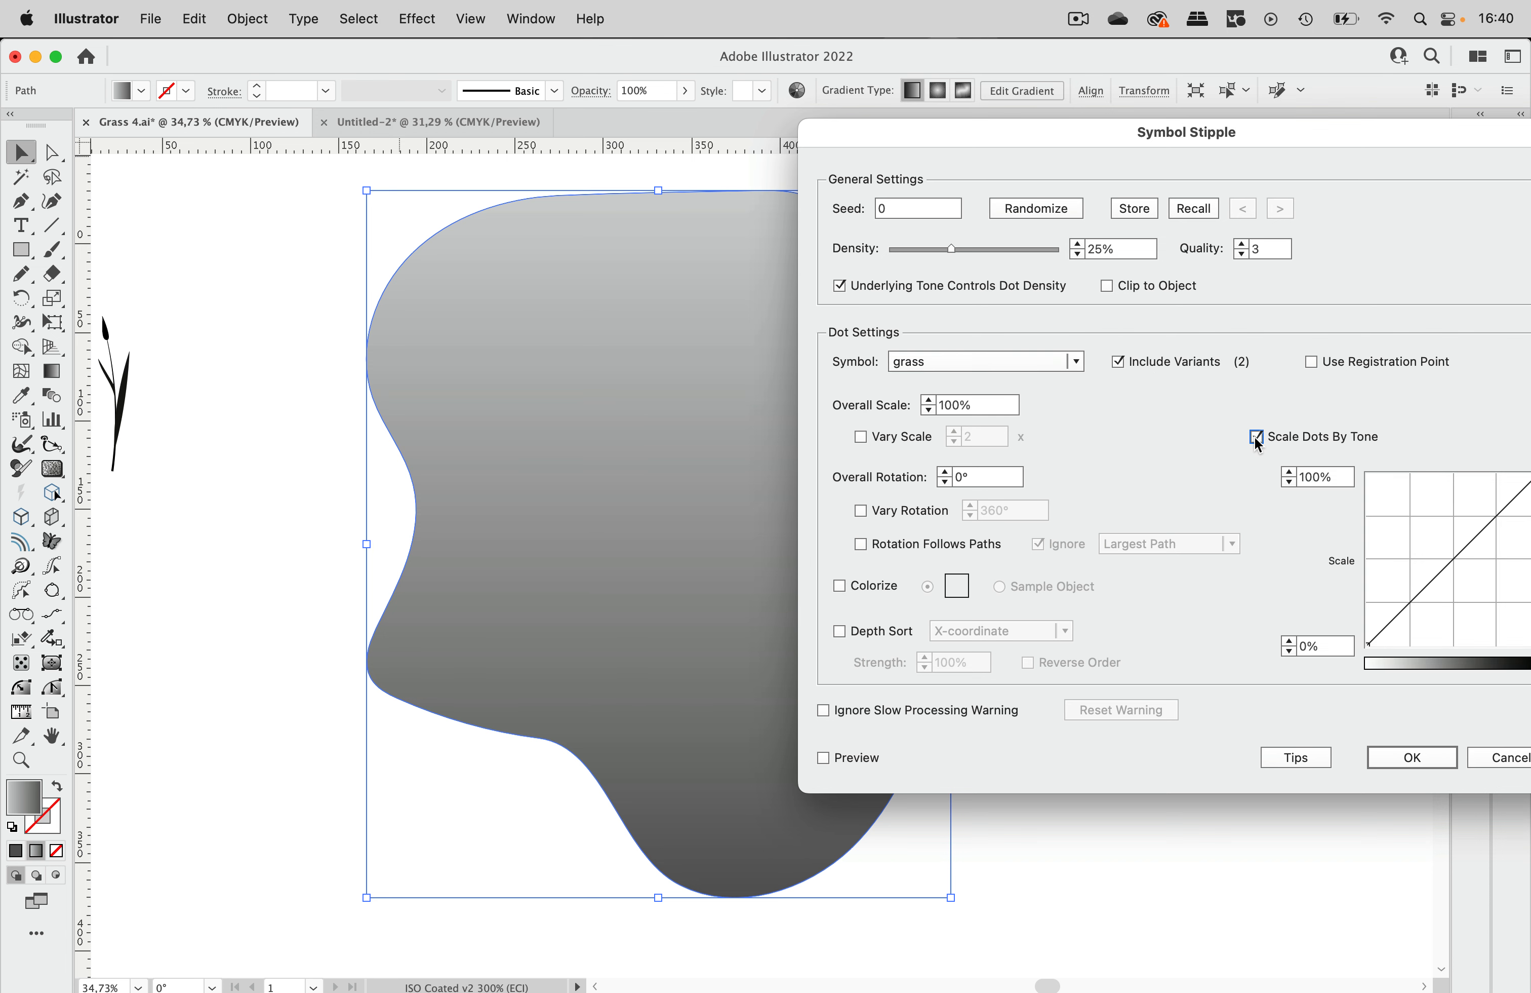
{"action": "left_click", "coordinate": [825, 758]}
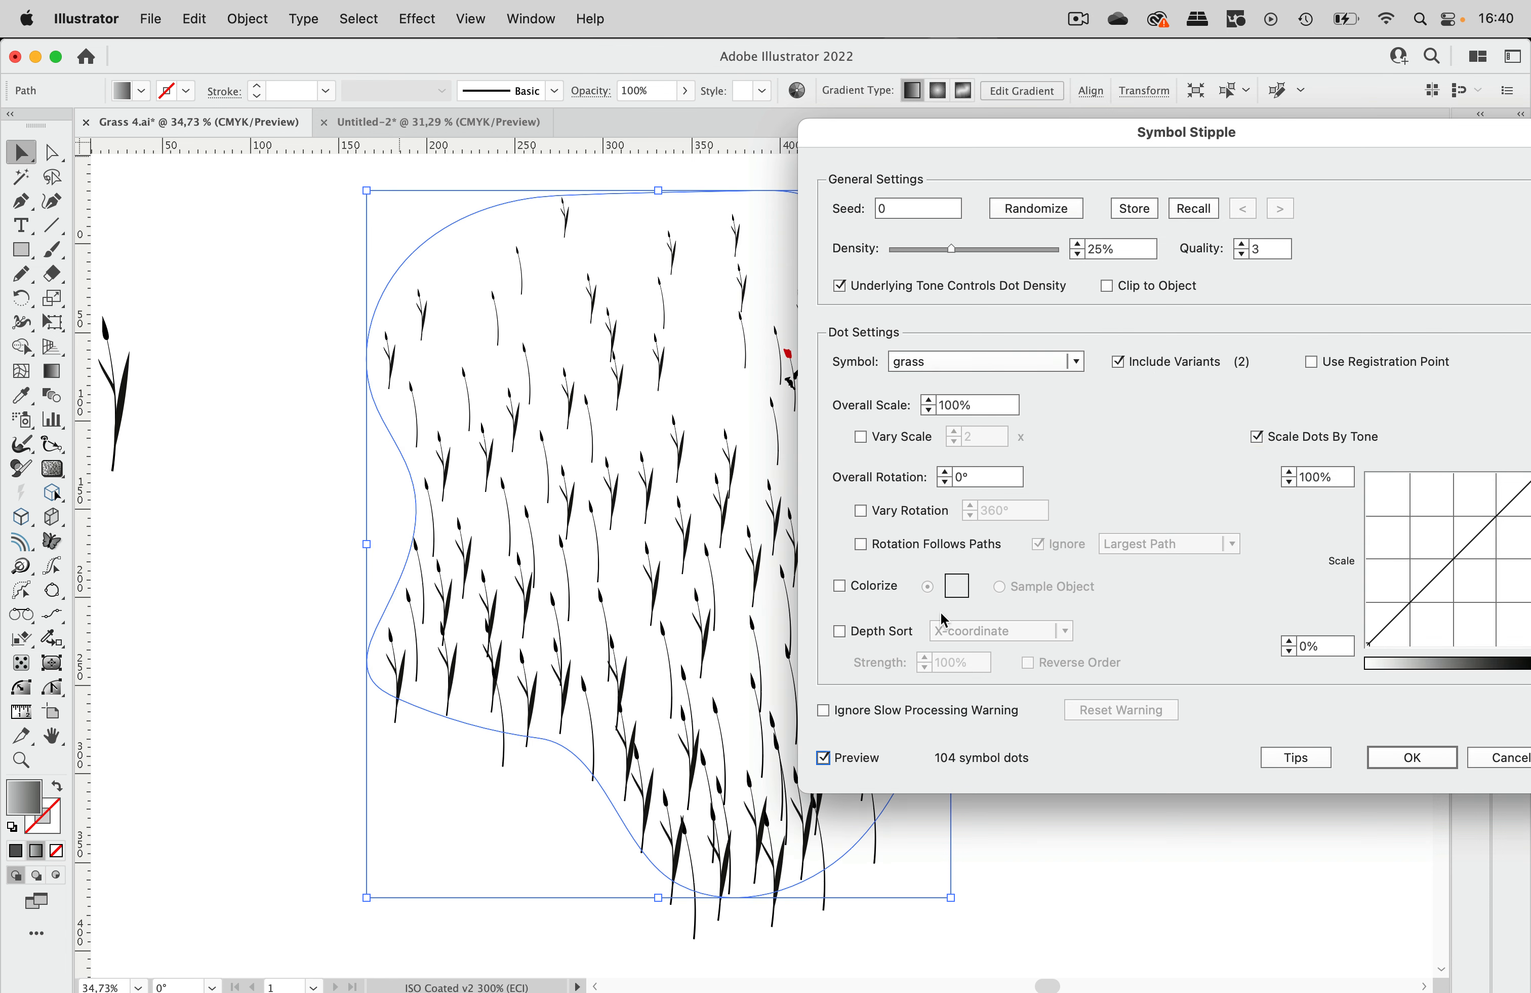
{"action": "left_click_drag", "start_coordinate": [945, 142], "coordinate": [1125, 140]}
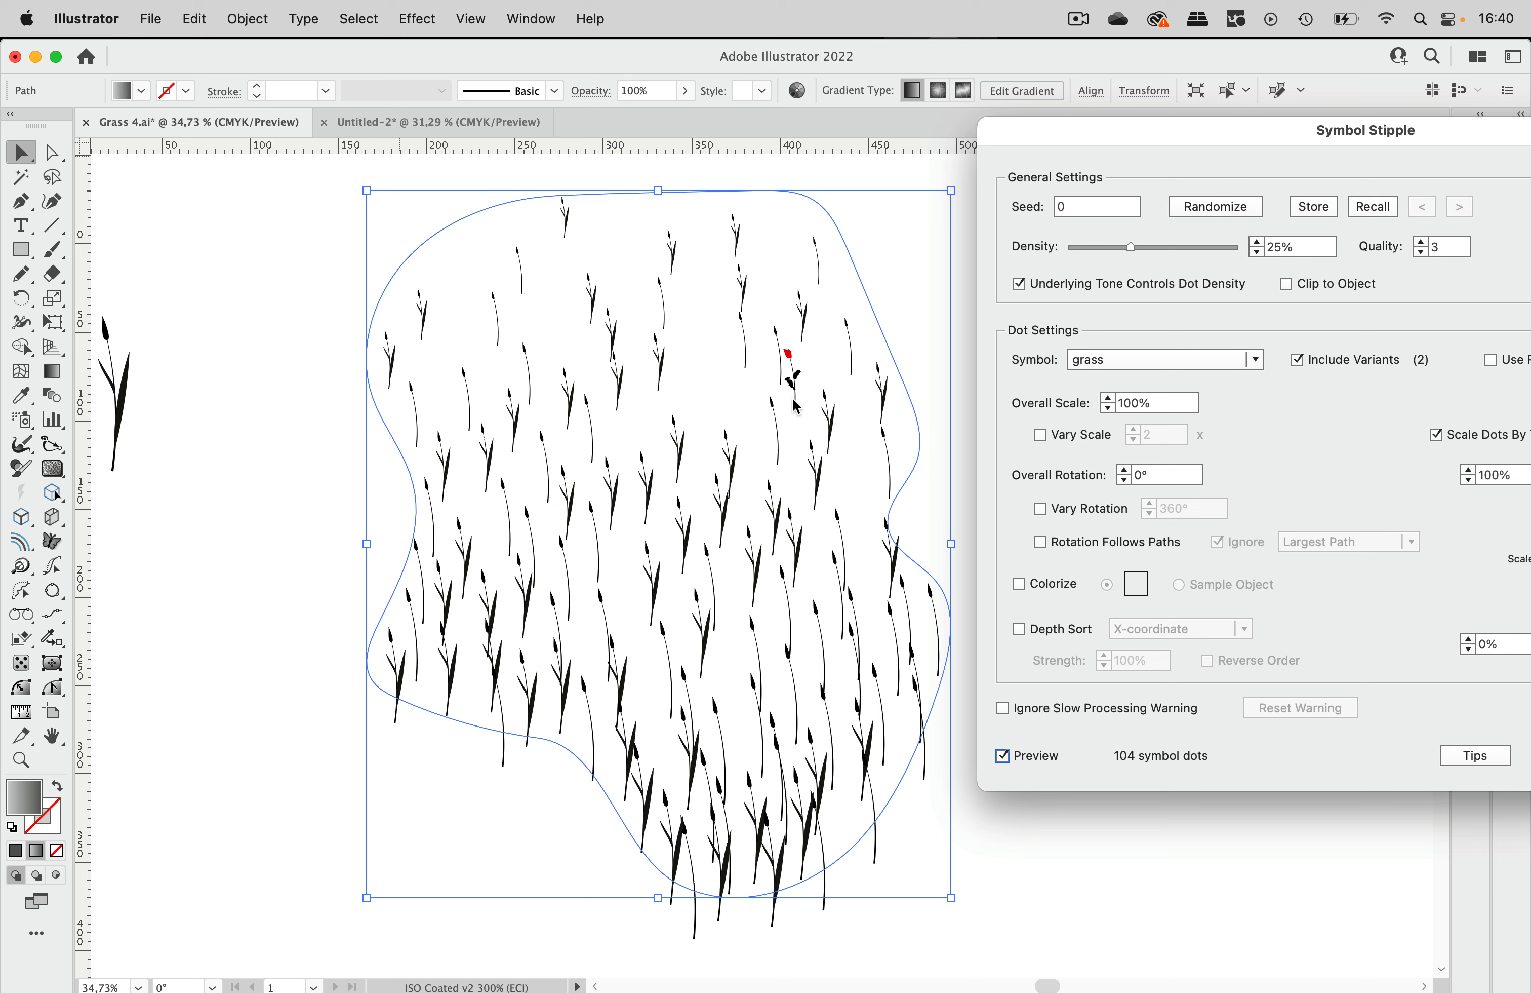
Set the stipple density to 49% and randomize the seed twice to redistribute the symbols.
{"action": "left_click_drag", "start_coordinate": [1146, 136], "coordinate": [886, 125]}
{"action": "left_click_drag", "start_coordinate": [872, 236], "coordinate": [903, 236]}
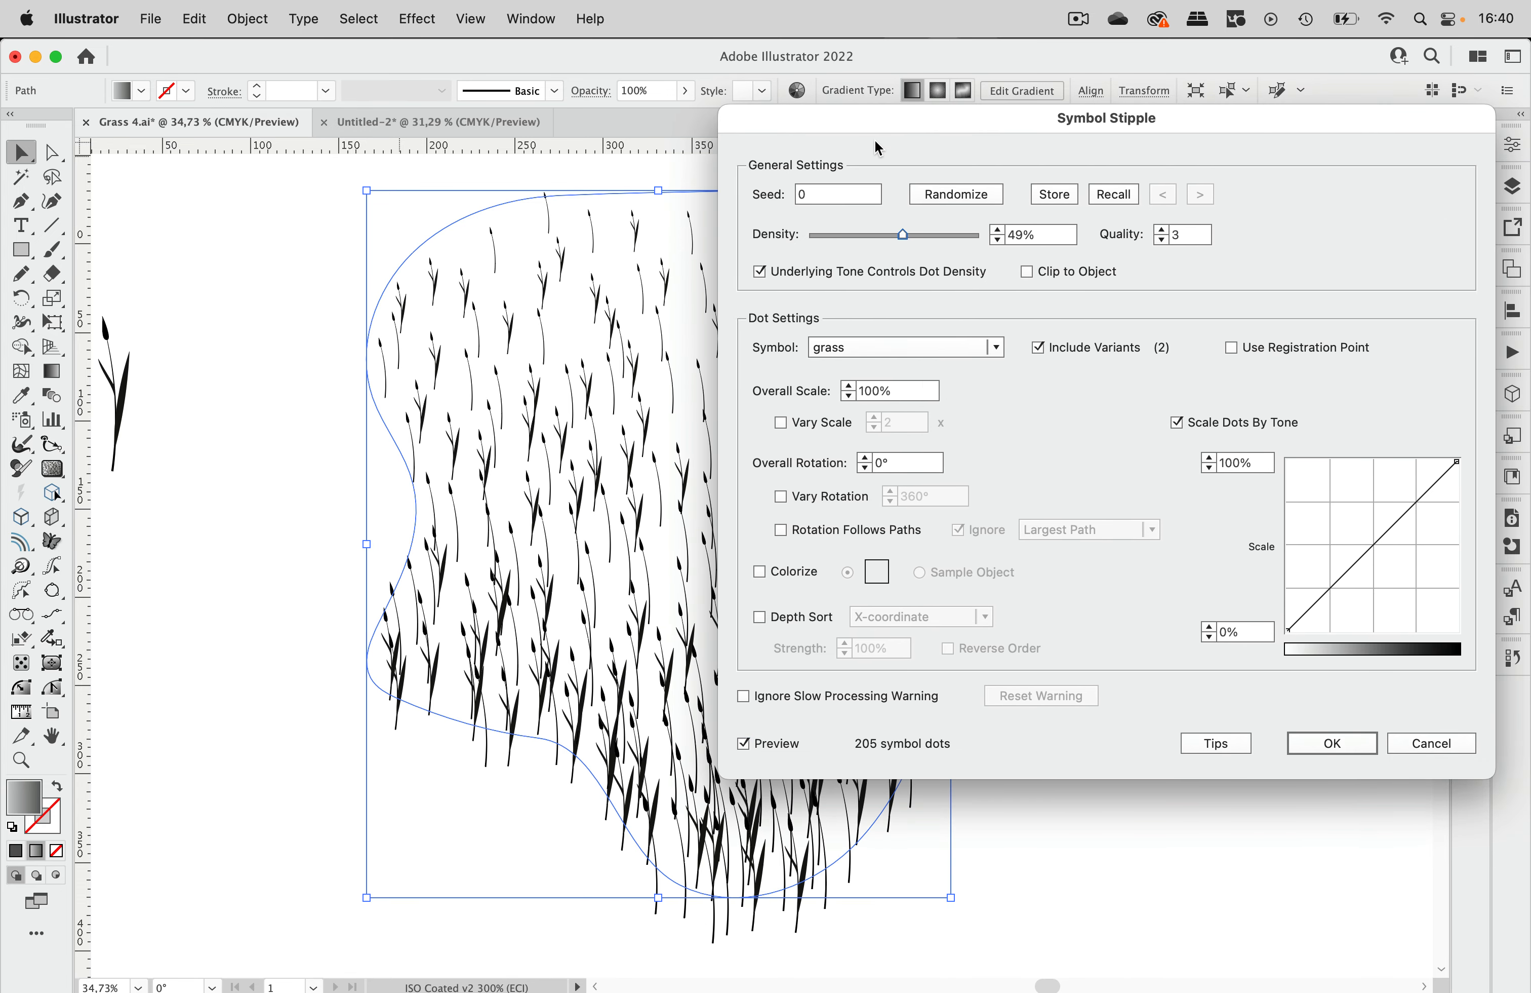
{"action": "left_click_drag", "start_coordinate": [875, 125], "coordinate": [1096, 132]}
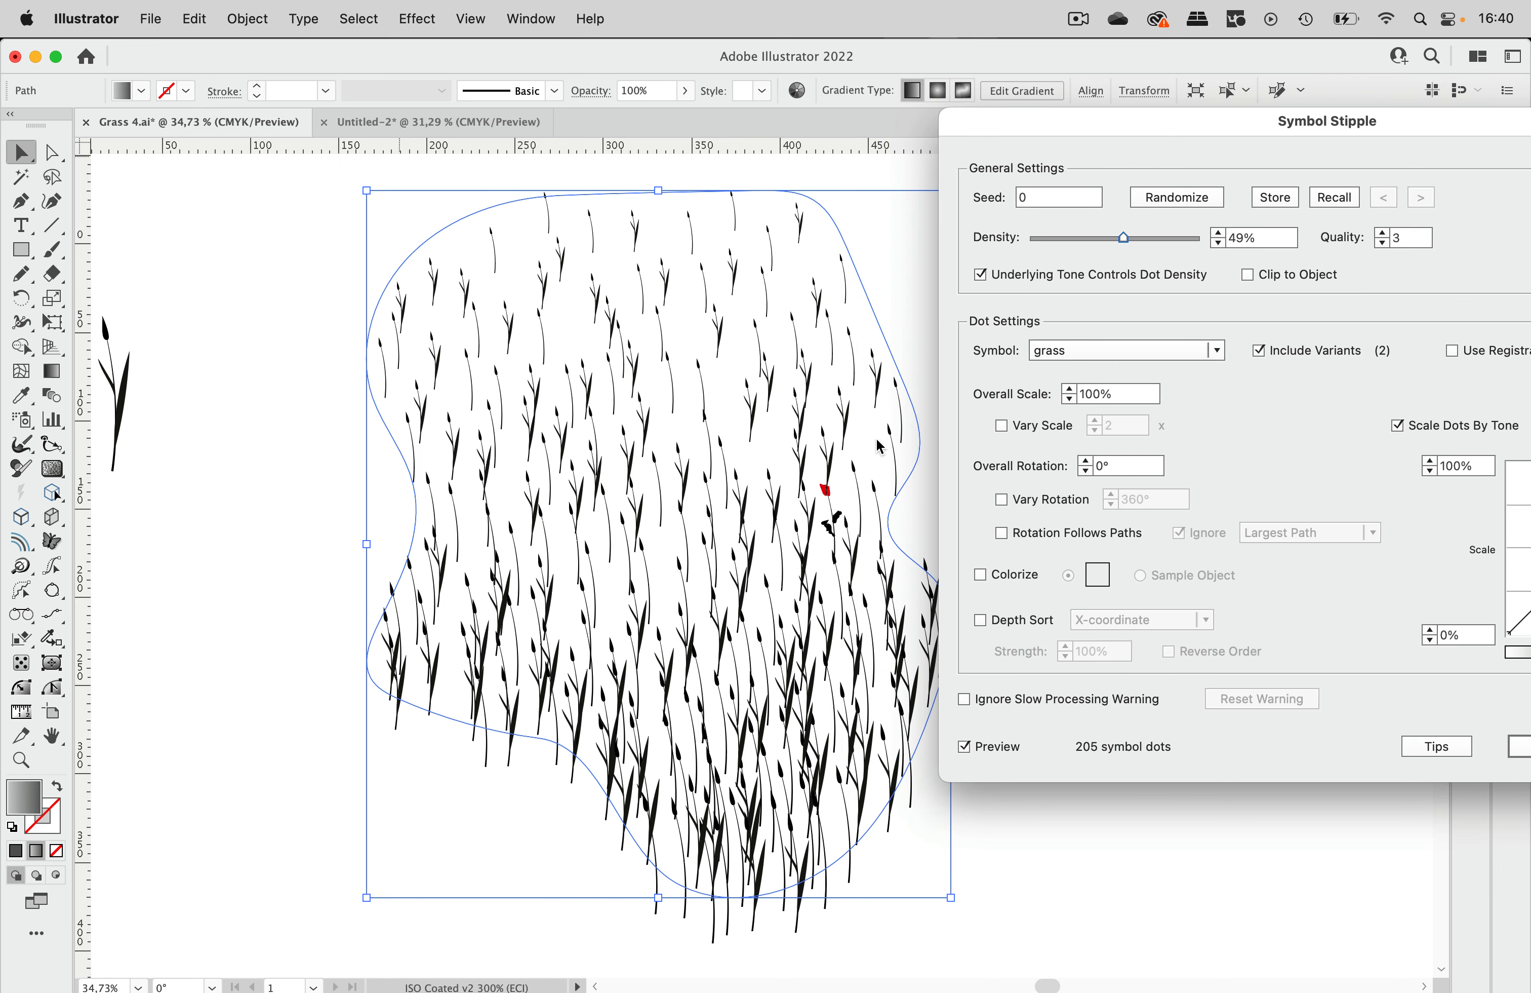
{"action": "left_click", "coordinate": [1174, 196]}
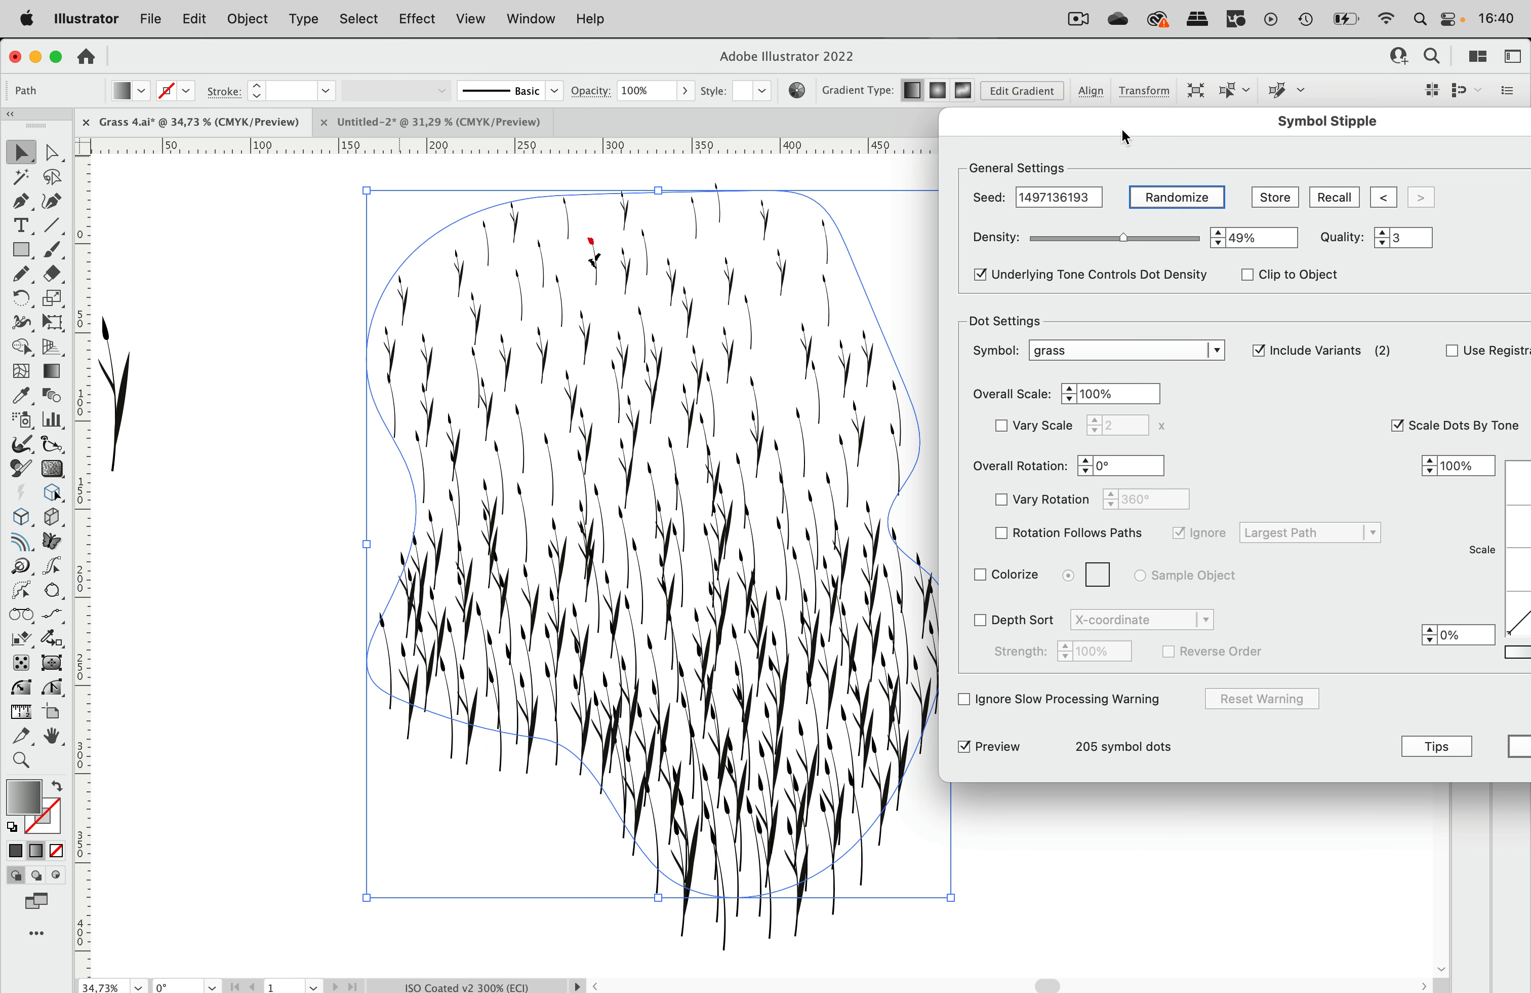
{"action": "left_click_drag", "start_coordinate": [1122, 128], "coordinate": [1174, 129]}
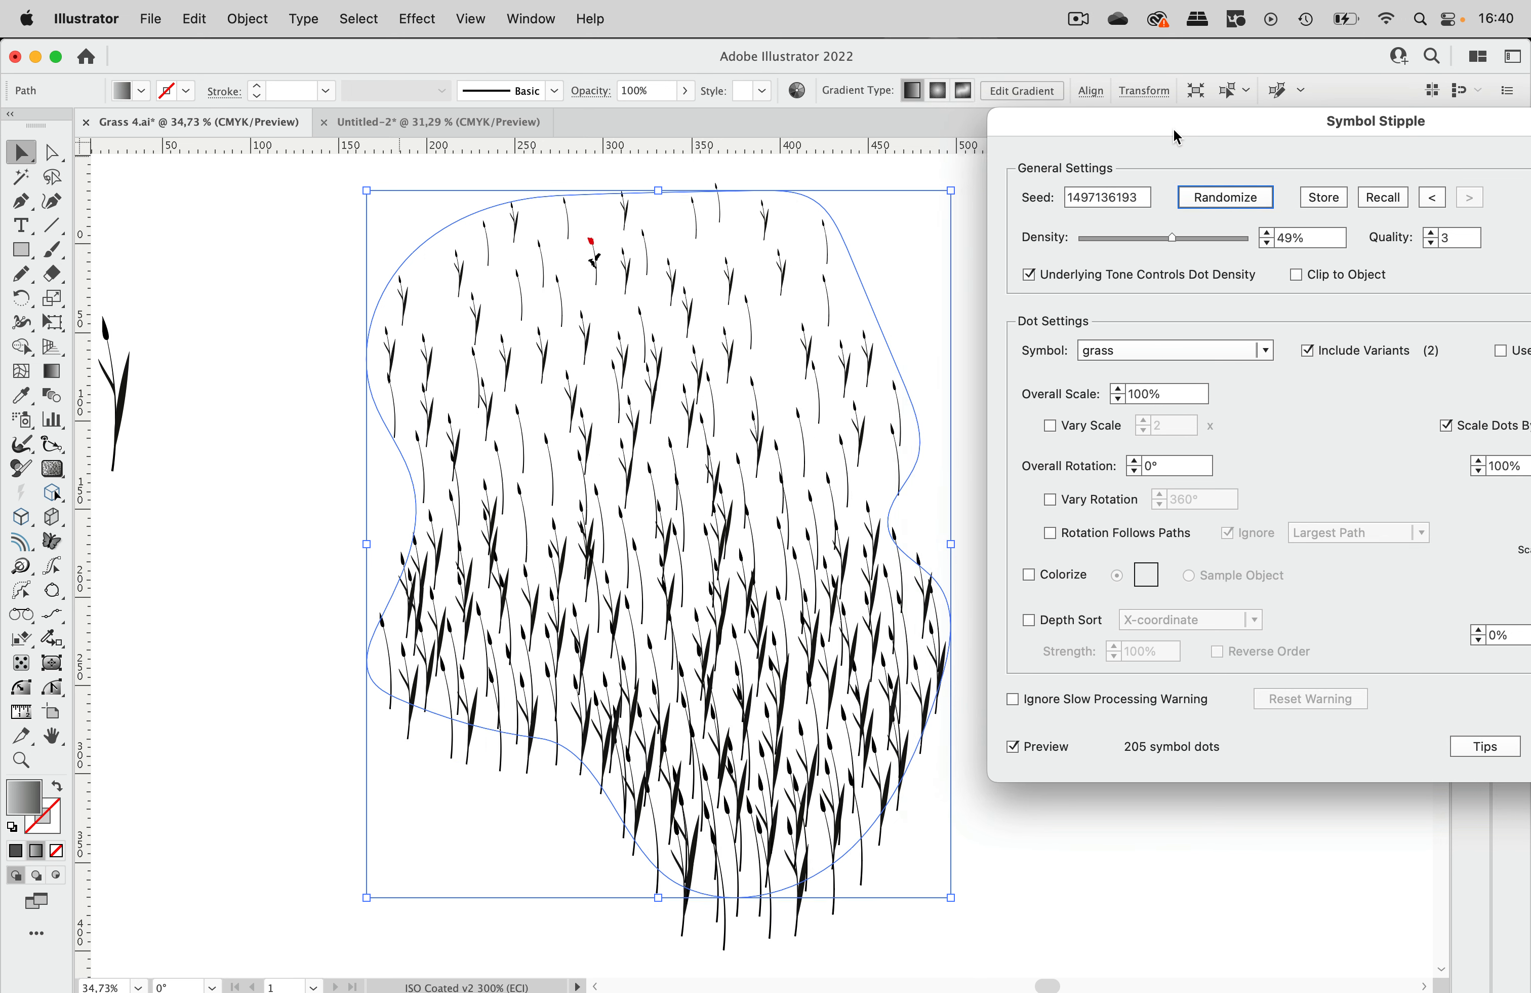
{"action": "left_click", "coordinate": [1235, 201]}
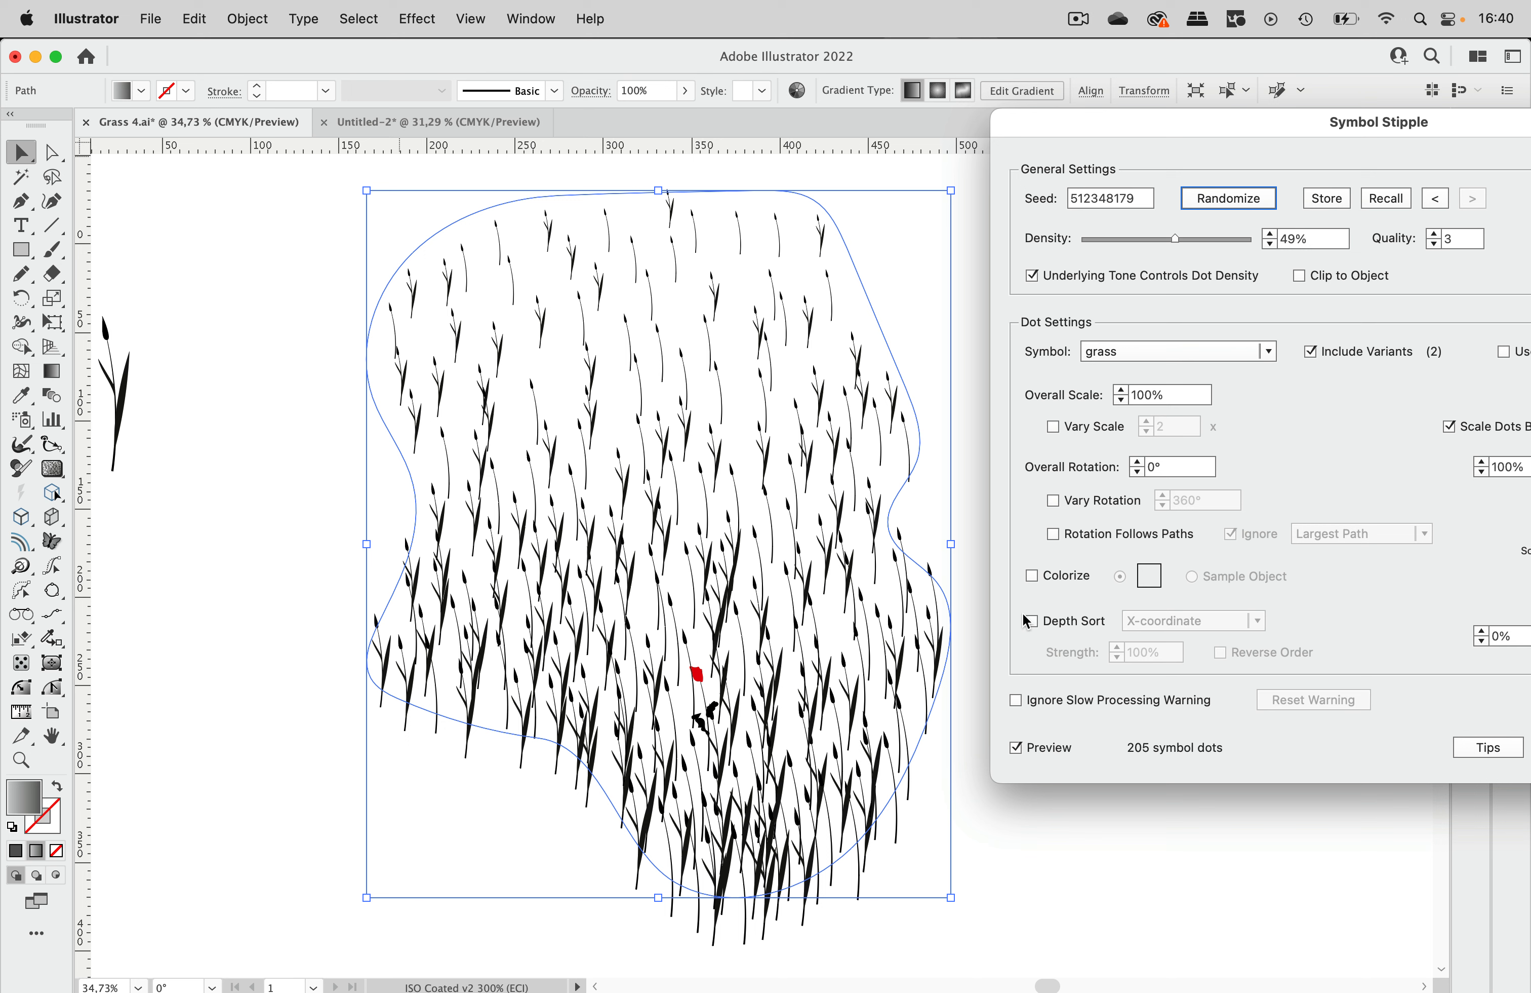
Enable depth sorting of the symbols by Y-coordinate.
{"action": "left_click", "coordinate": [1069, 626]}
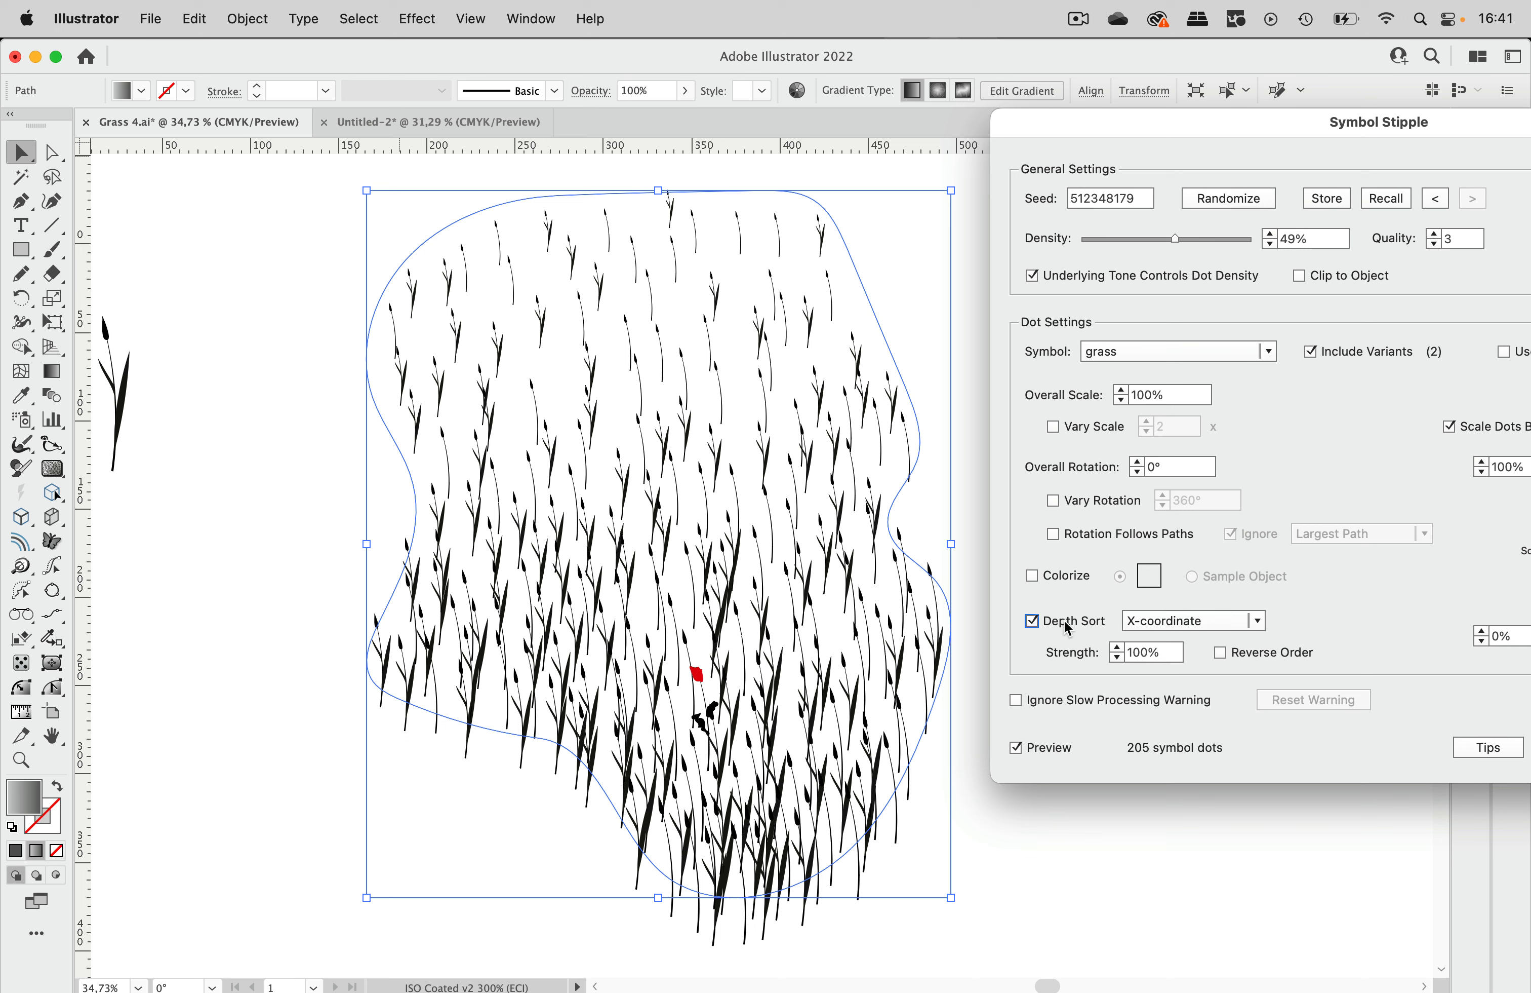
{"action": "left_click", "coordinate": [1170, 622]}
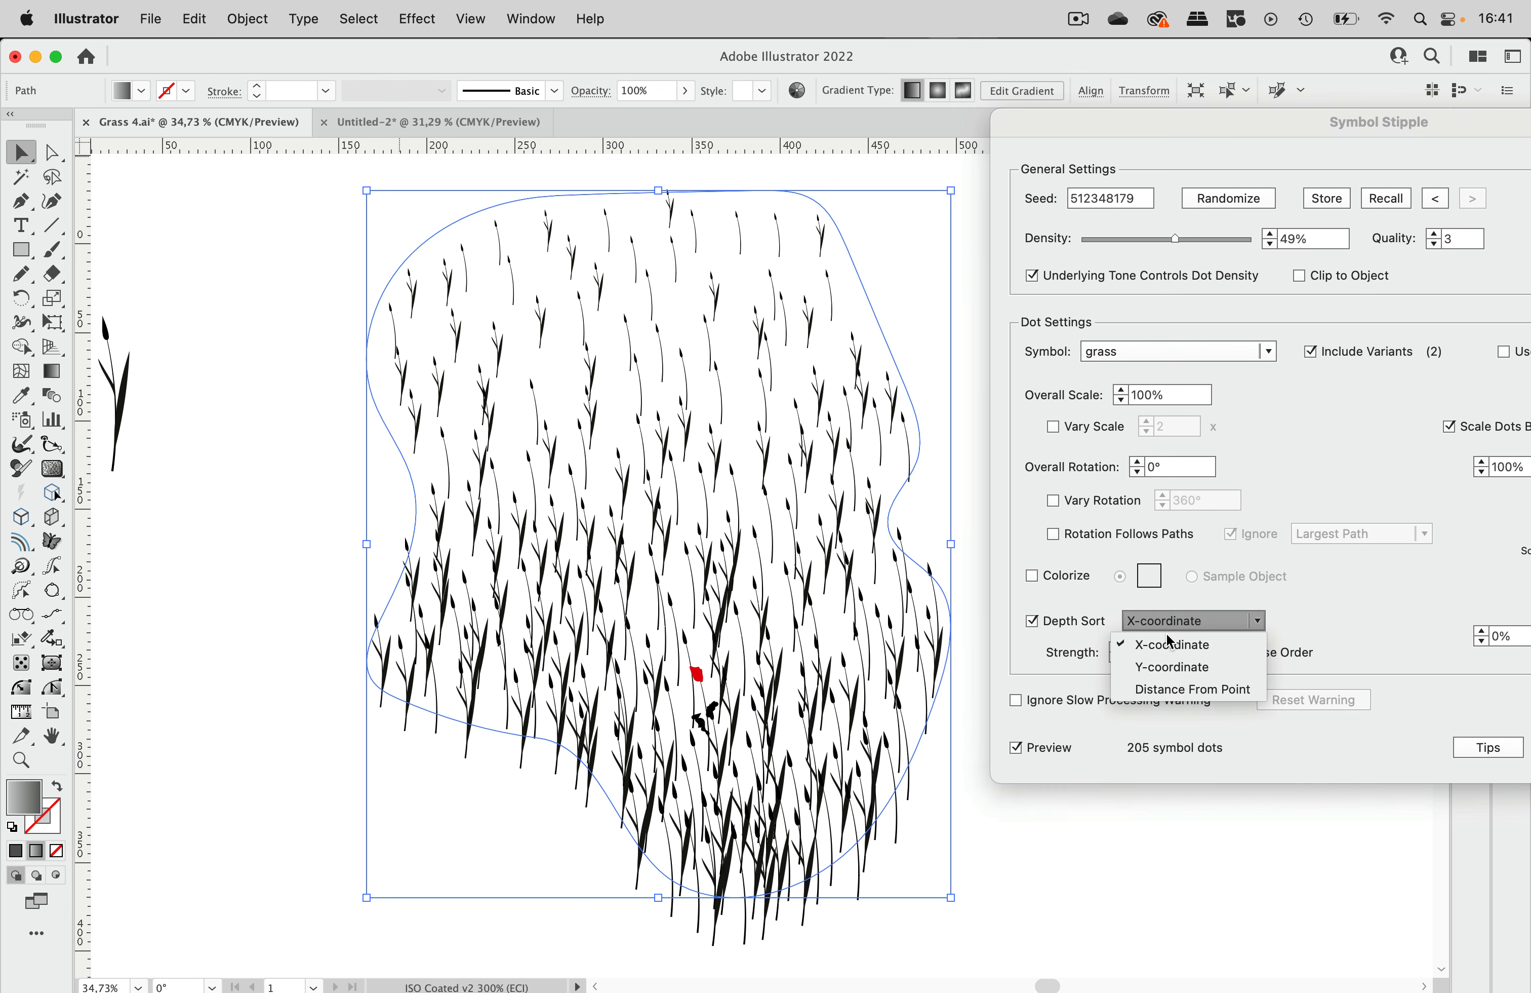
{"action": "left_click", "coordinate": [1172, 667]}
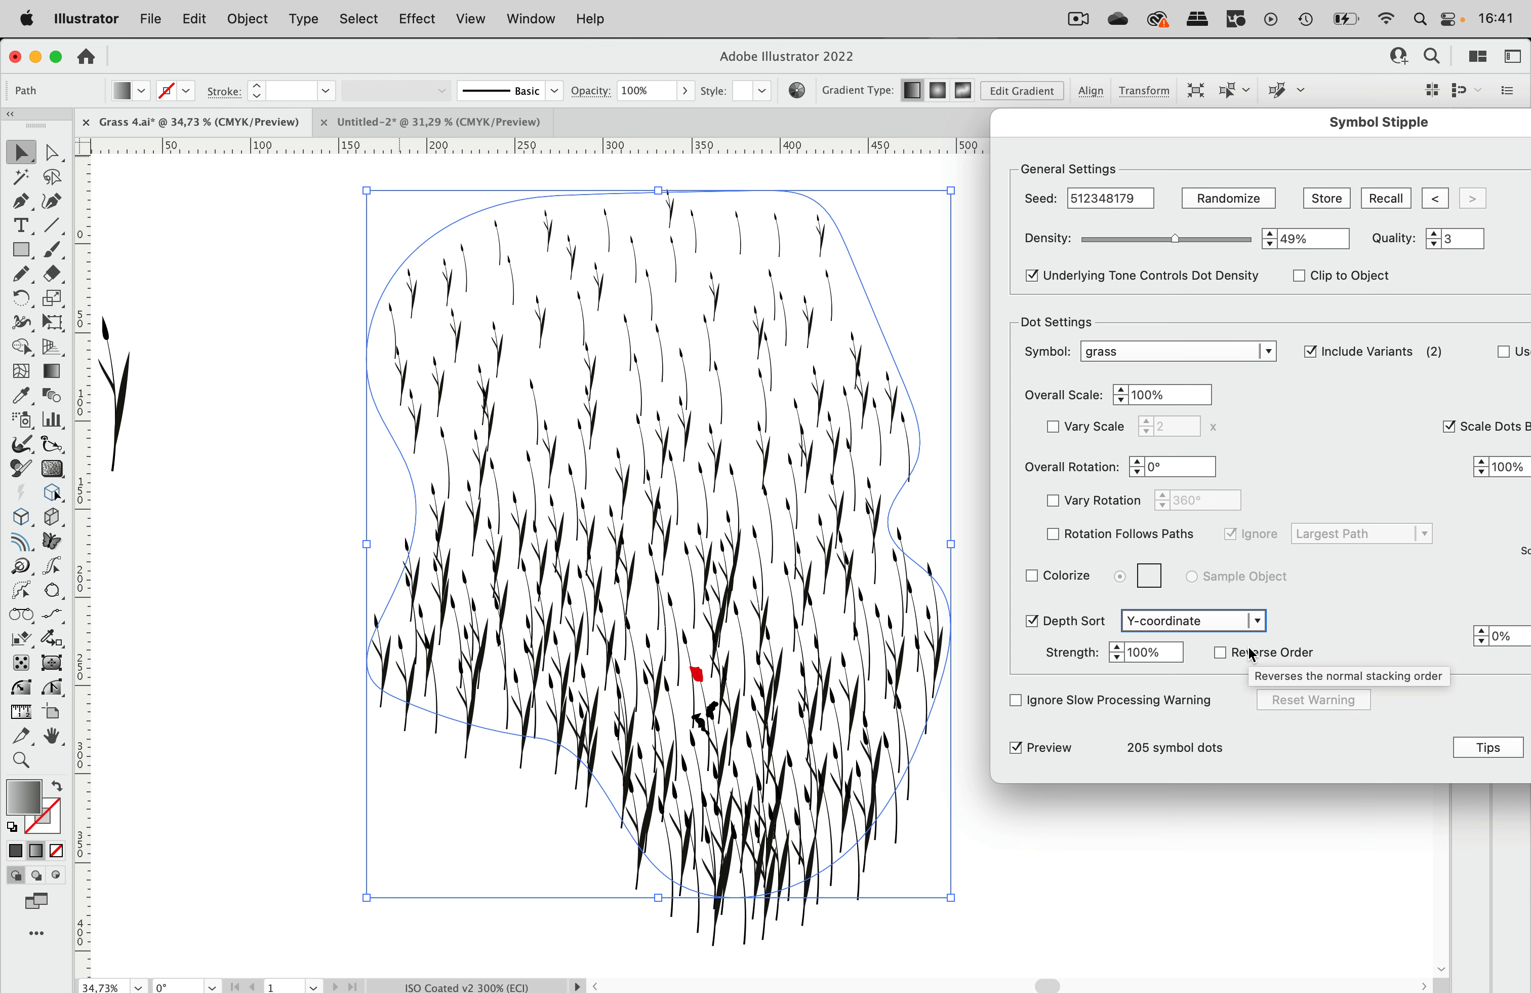
Enable scale variation for the symbols and set it to 1.1x.
{"action": "left_click_drag", "start_coordinate": [1182, 135], "coordinate": [1063, 125]}
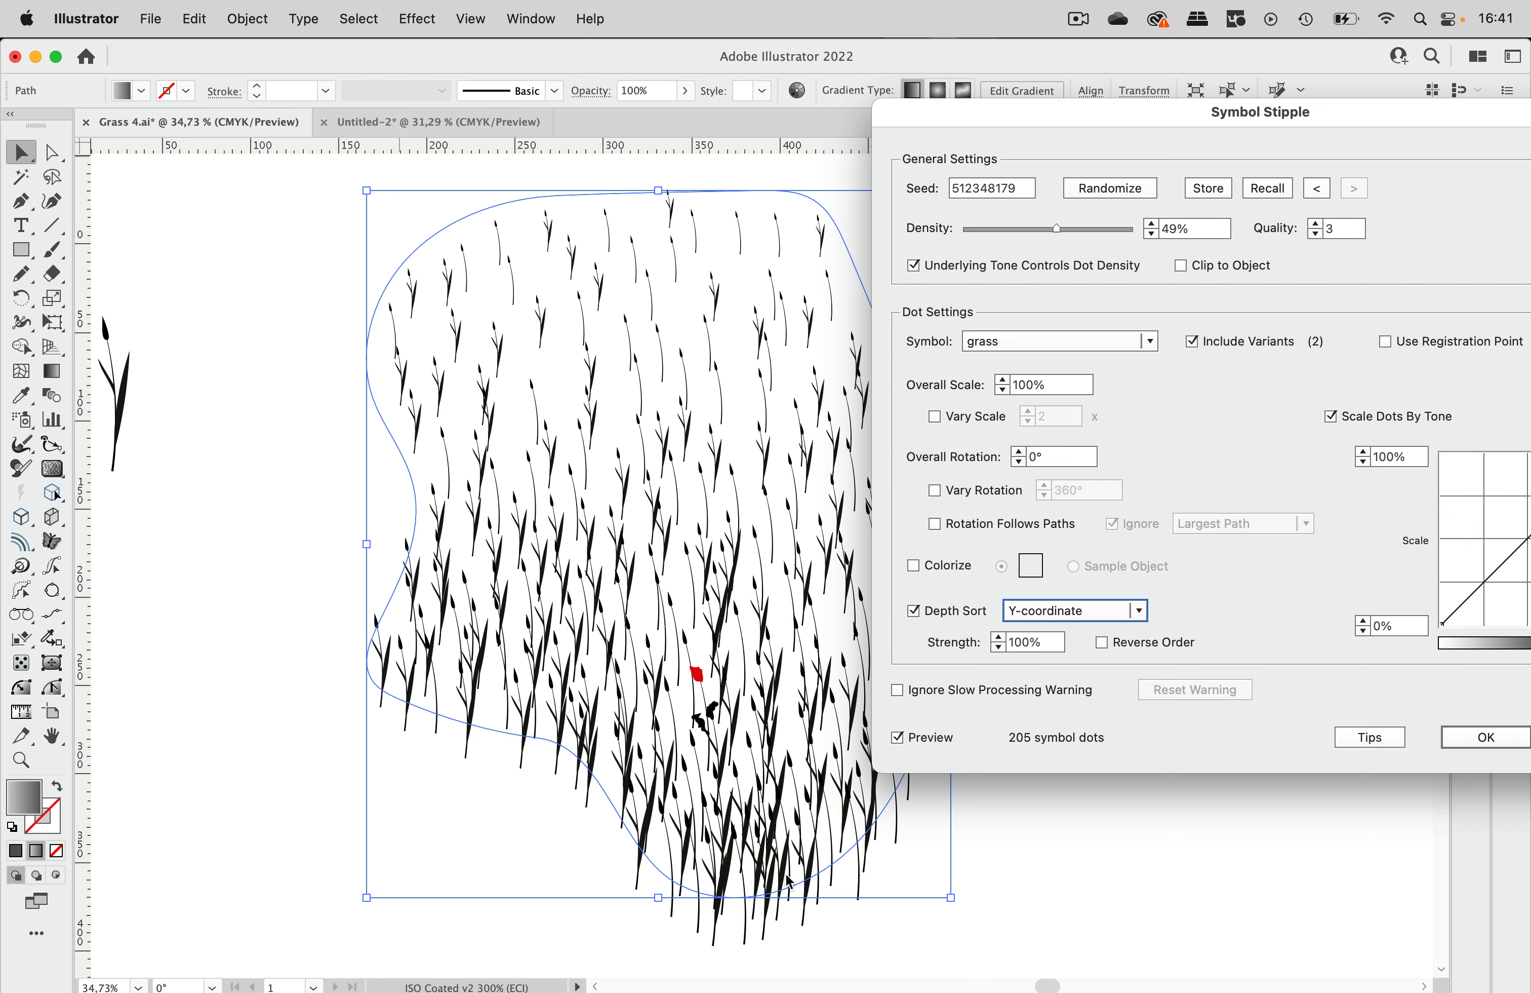
{"action": "left_click", "coordinate": [968, 424]}
{"action": "left_click", "coordinate": [1047, 416]}
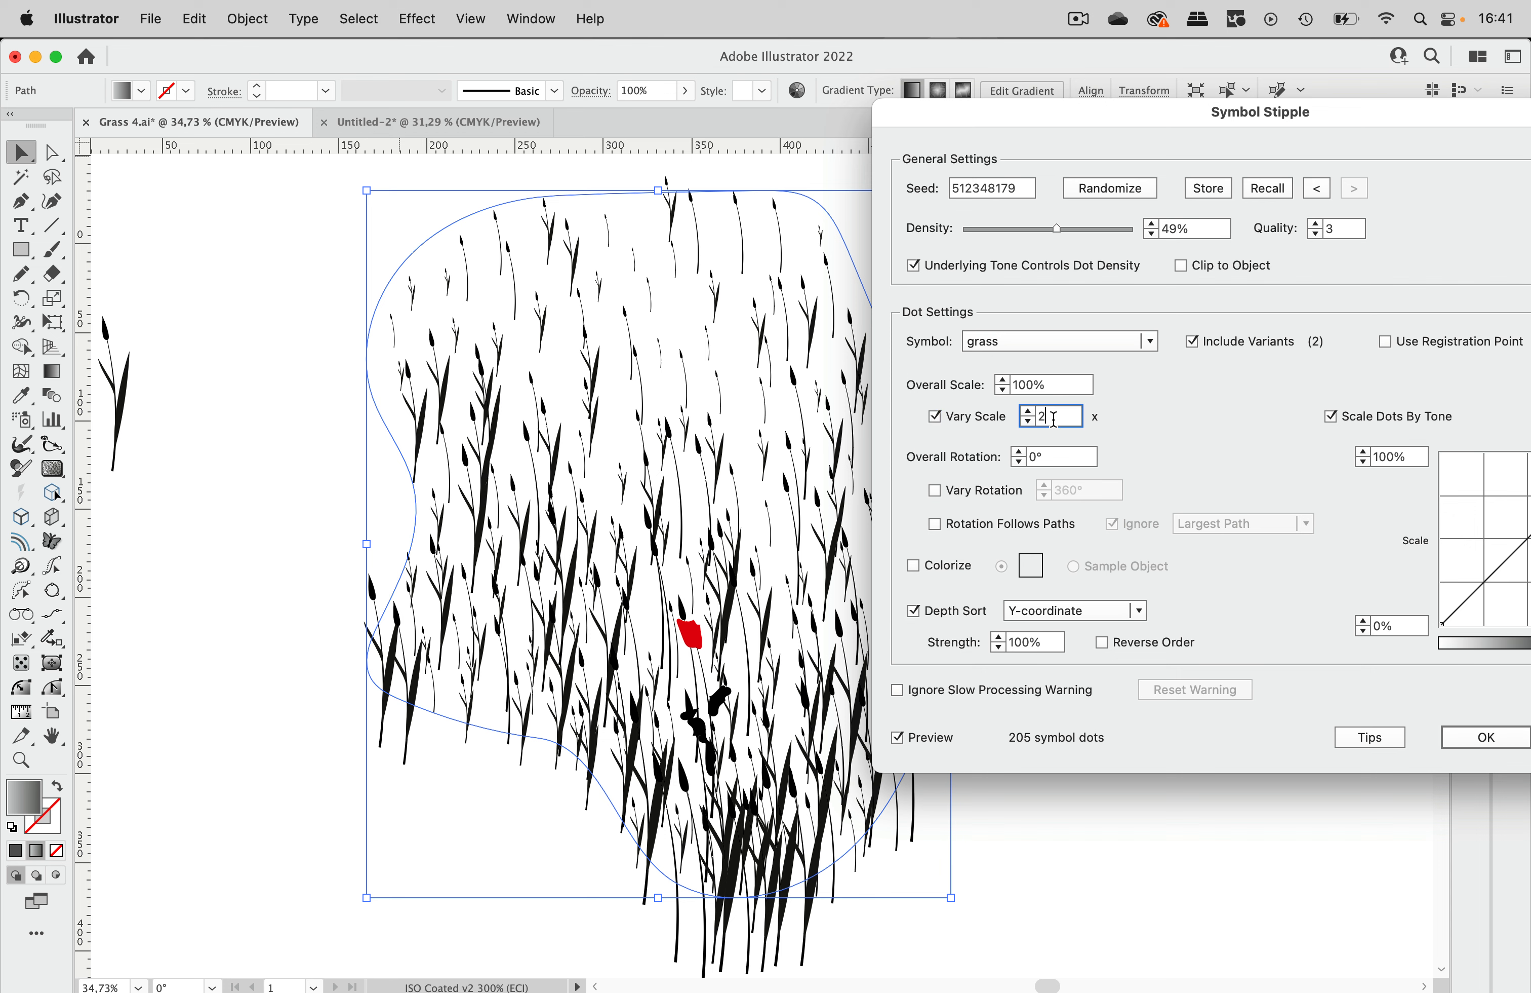
{"action": "type", "text": "1.1"}
{"action": "left_click", "coordinate": [1073, 387]}
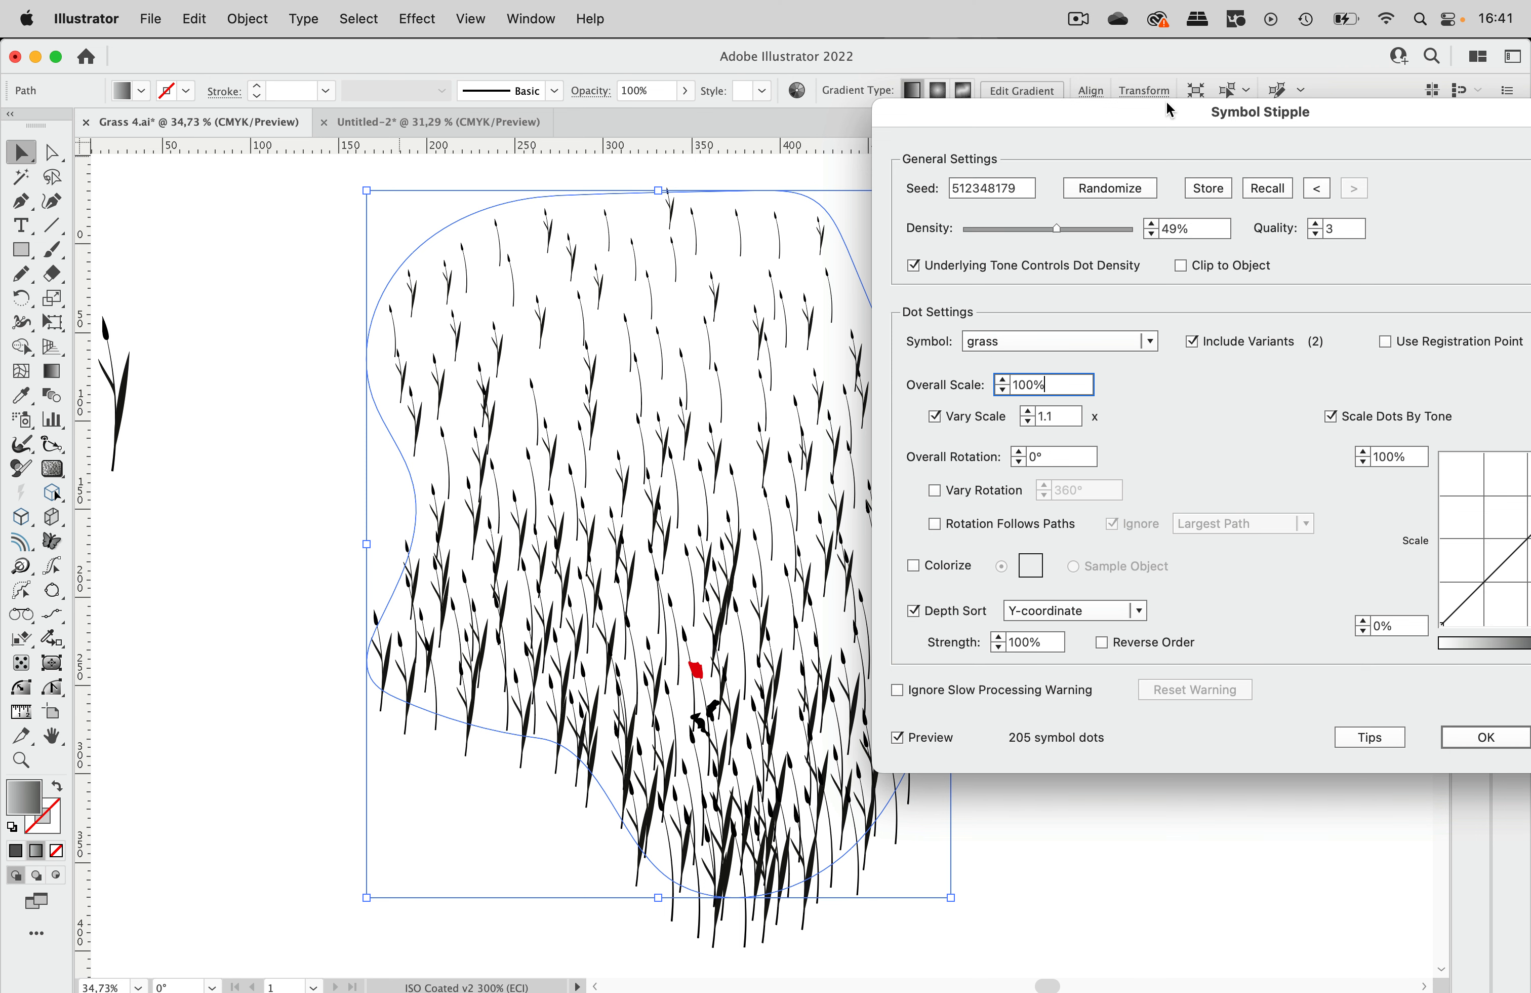
Read the tips on symbol variants, close them, and apply the Symbol Stipple effect to the shape.
{"action": "left_click_drag", "start_coordinate": [1168, 103], "coordinate": [977, 60]}
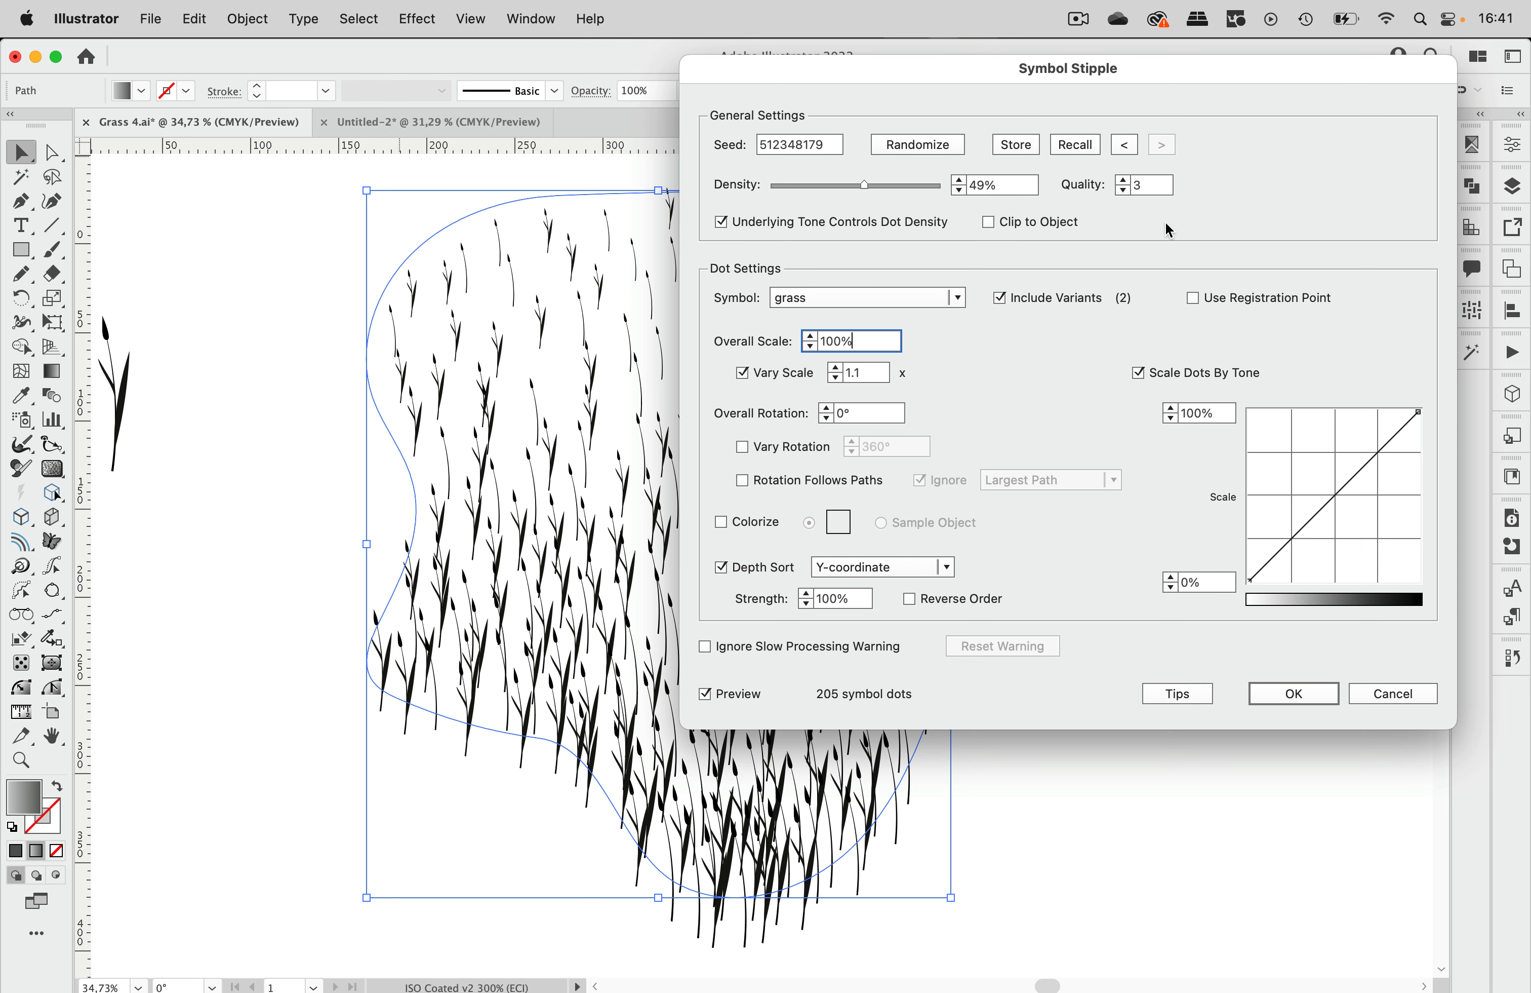
{"action": "left_click", "coordinate": [1176, 693]}
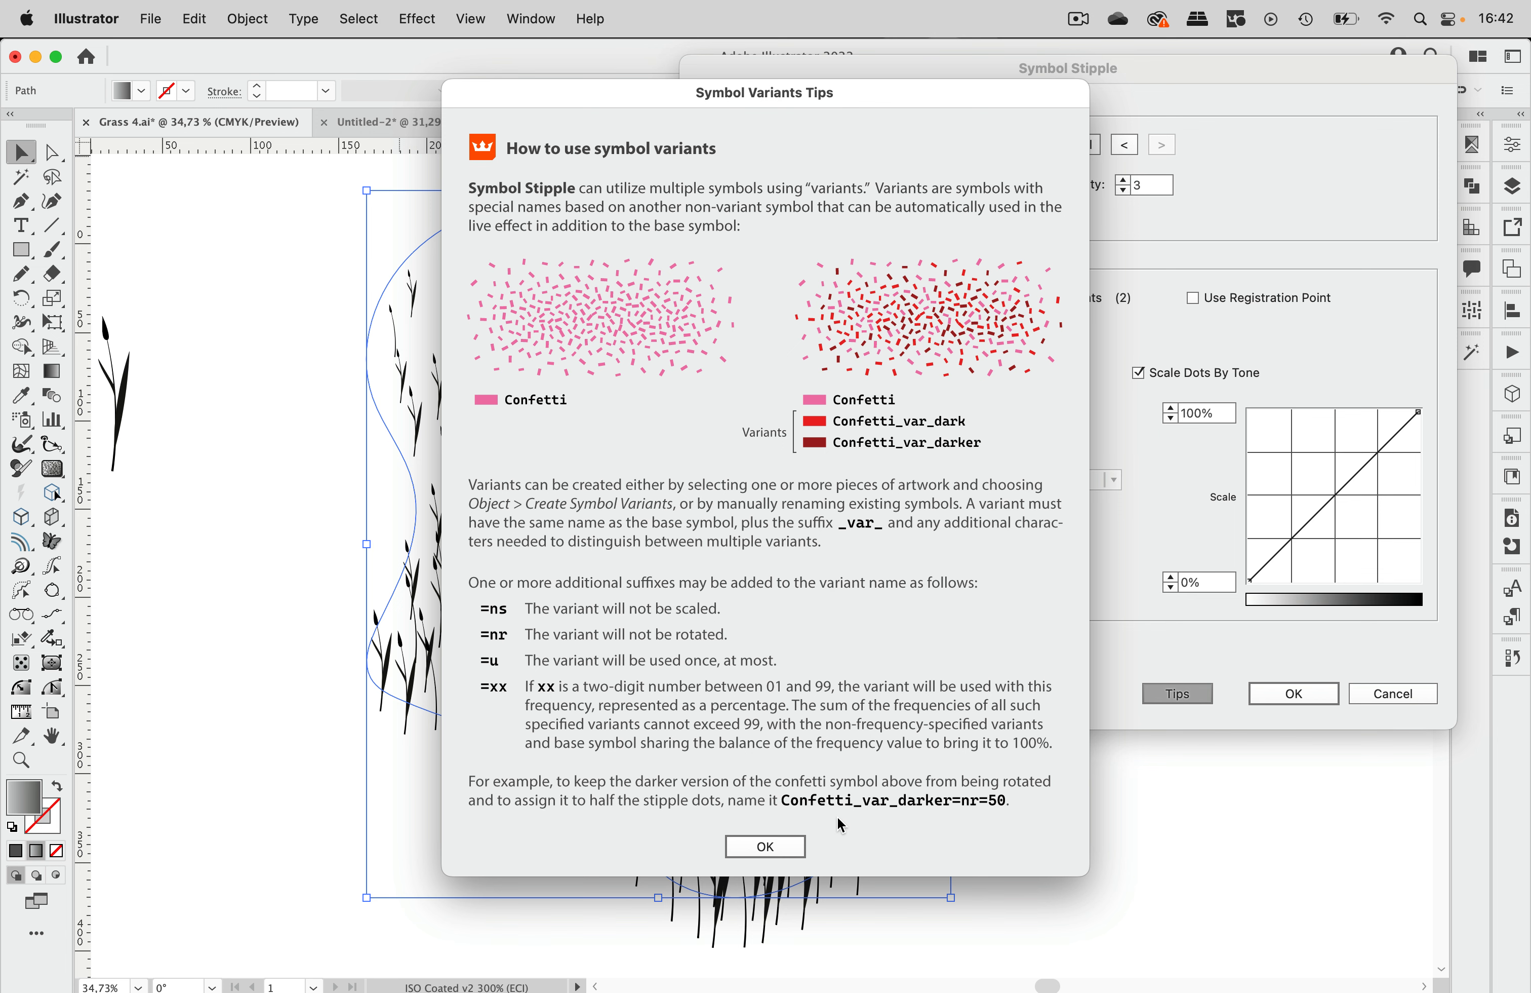
{"action": "left_click", "coordinate": [774, 849]}
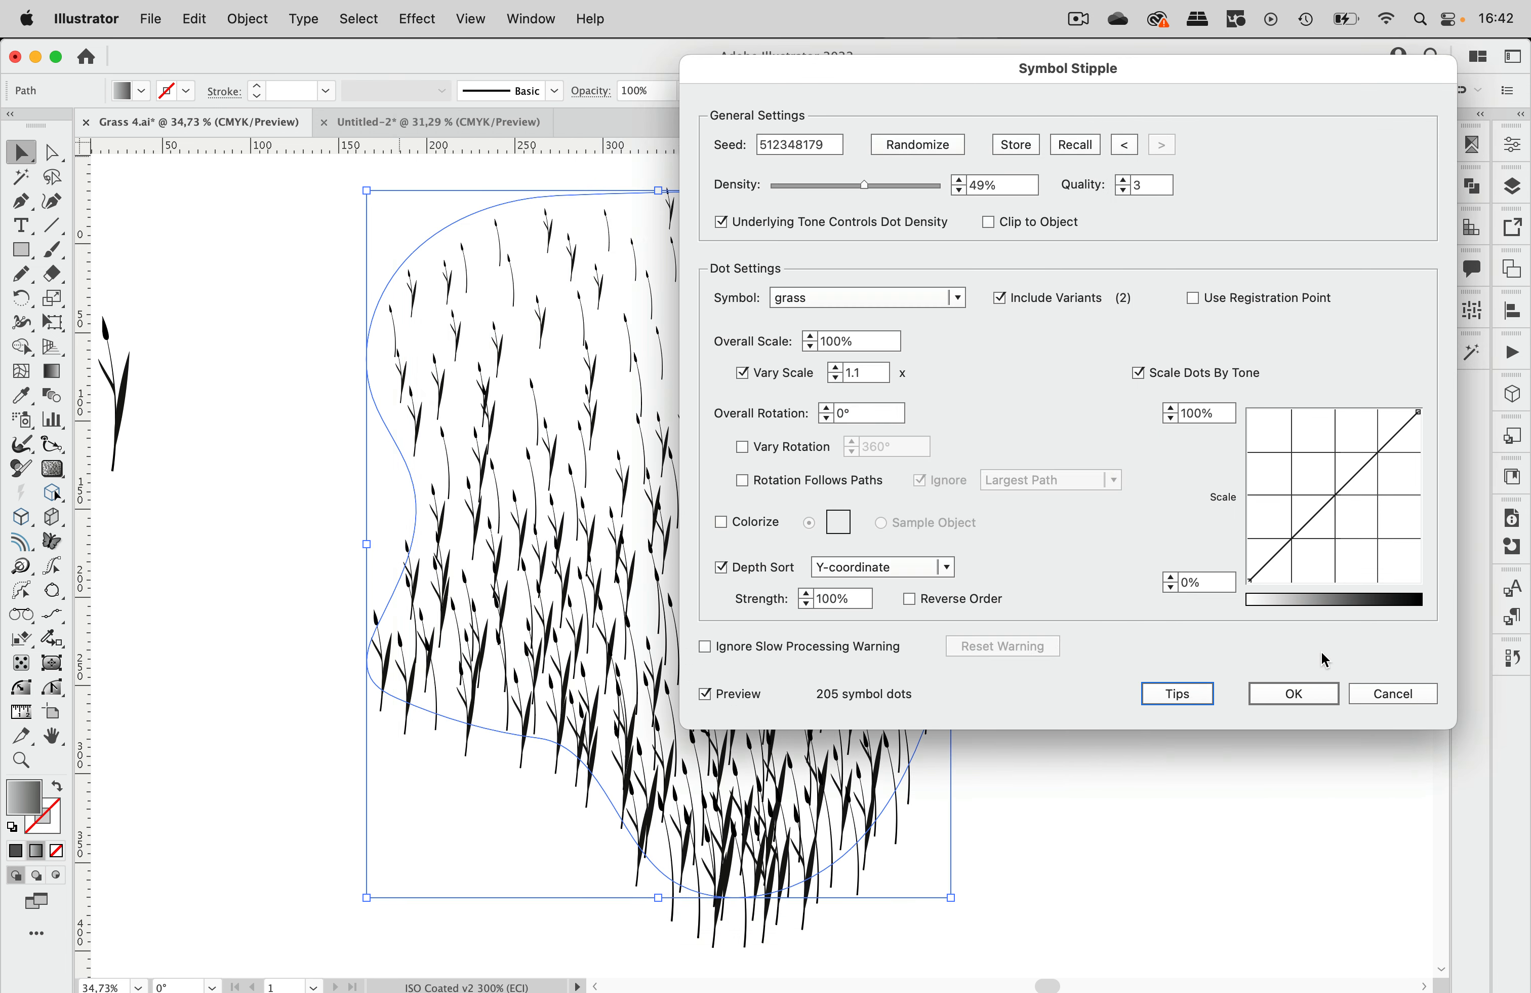
{"action": "left_click", "coordinate": [1293, 693]}
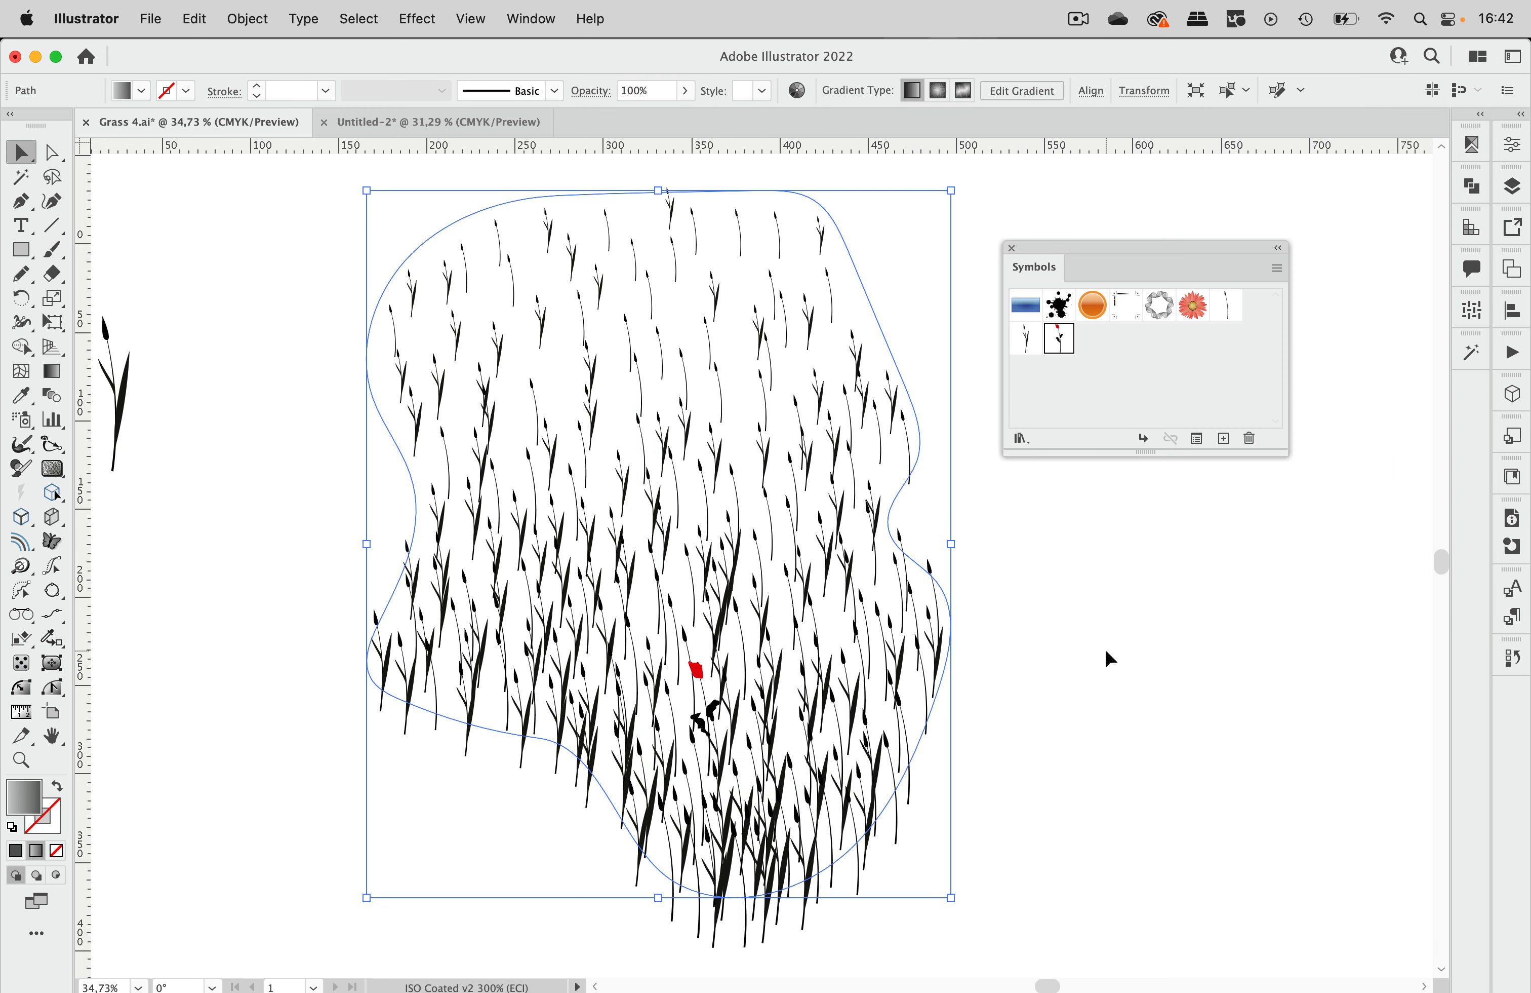